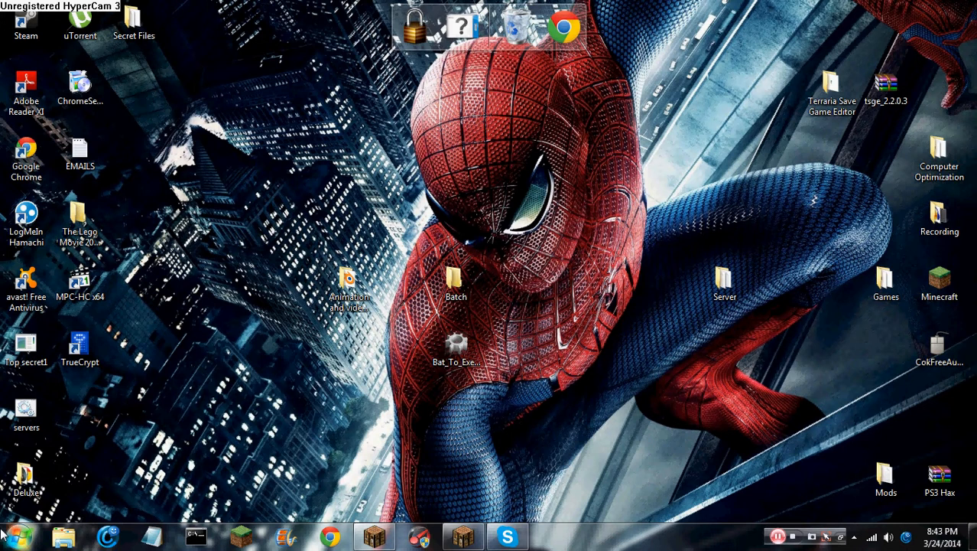
Launch TrueCrypt from its desktop shortcut and shift the main window slightly left
drag(148, 364, 55, 334)
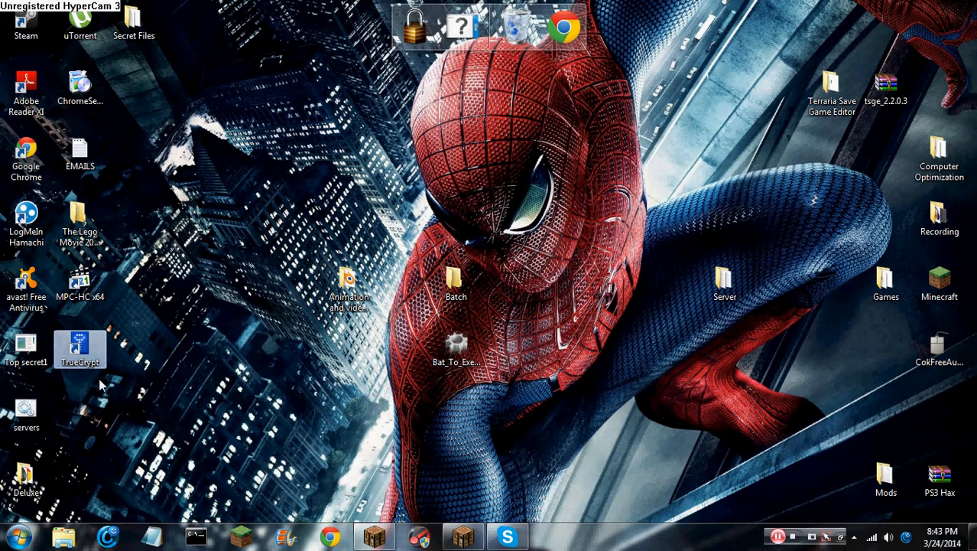
drag(109, 371, 68, 330)
click(156, 357)
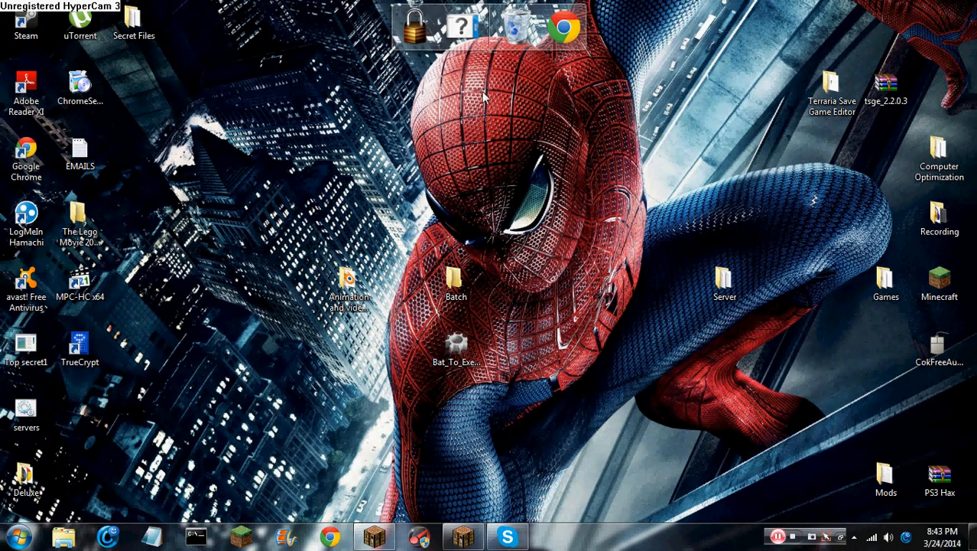
double_click(76, 360)
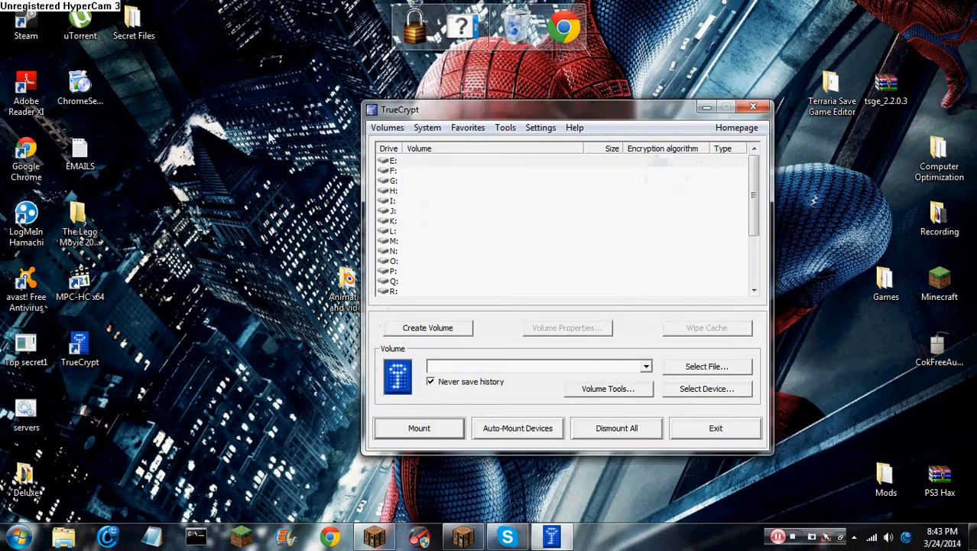
drag(481, 107, 429, 98)
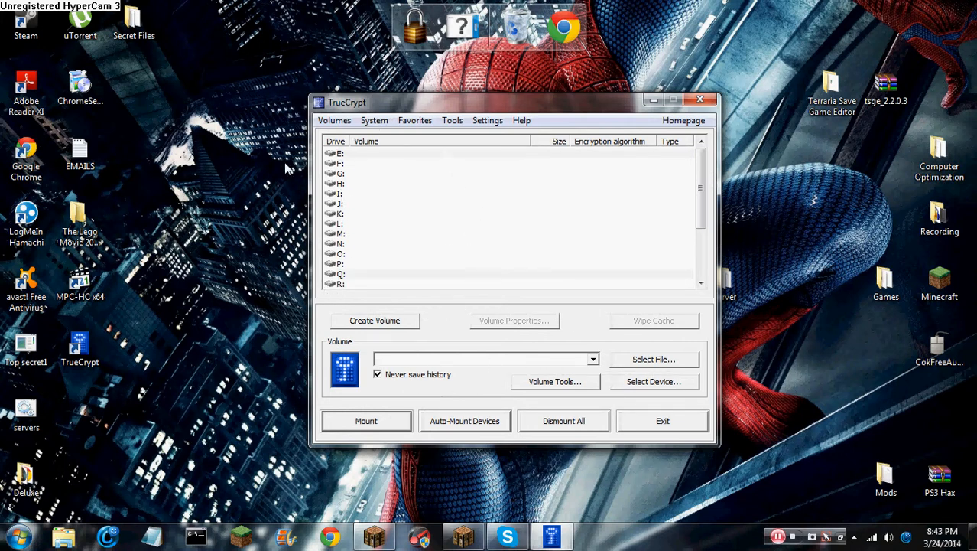
Start the Volume Creation Wizard, try the partition and system drive options, then advance to Volume Type
click(375, 322)
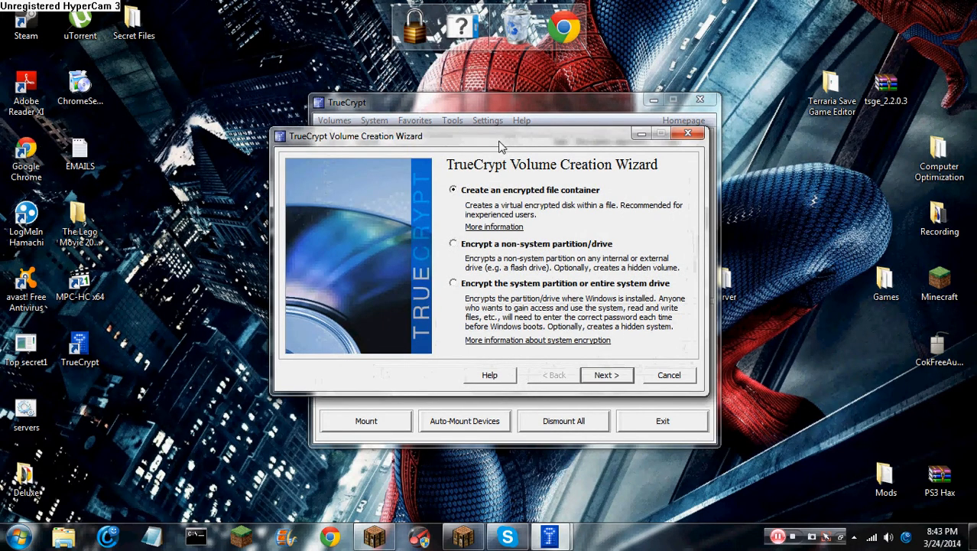
mouse_move(501, 145)
mouse_down()
mouse_move(561, 201)
mouse_move(497, 146)
mouse_up()
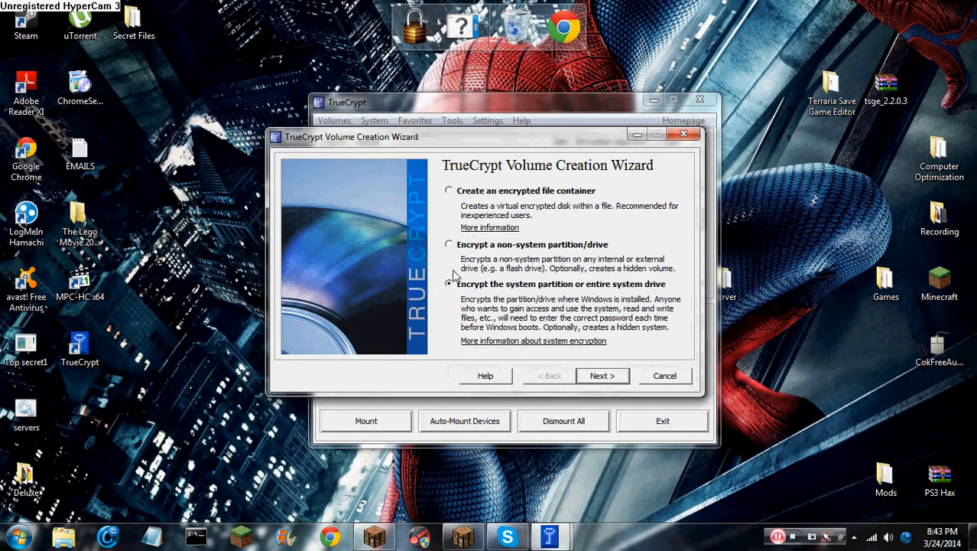
click(448, 245)
click(449, 284)
click(593, 375)
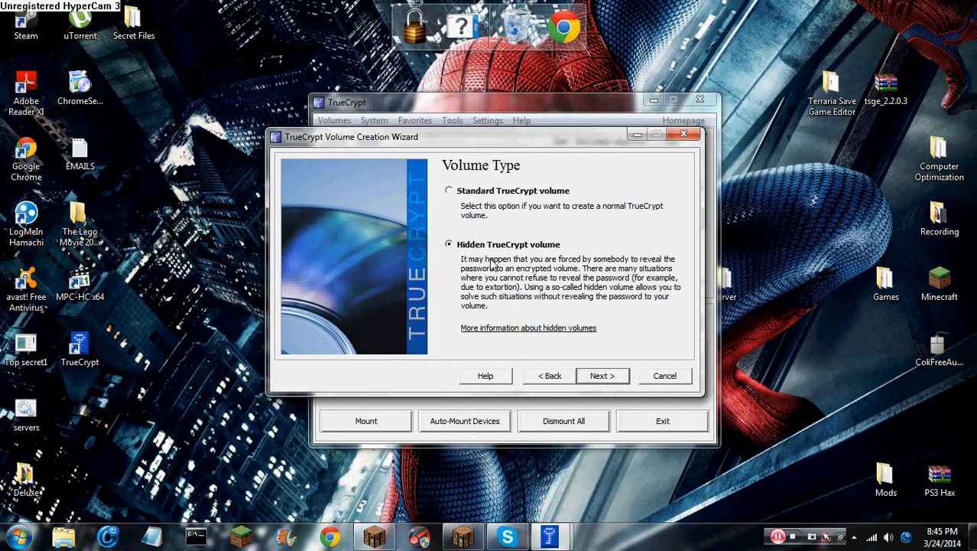
Select Standard TrueCrypt volume and advance to the Volume Location step
drag(428, 138, 457, 132)
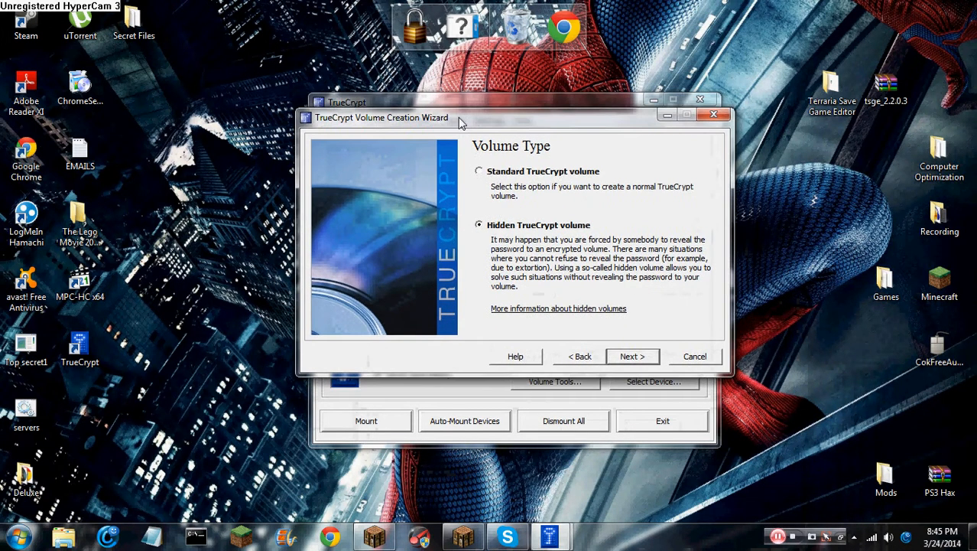
click(479, 184)
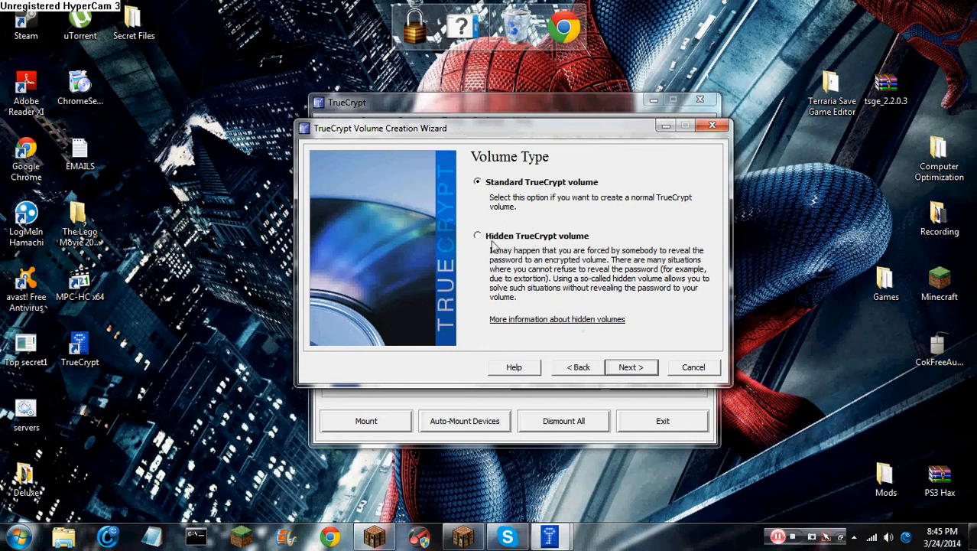
click(631, 367)
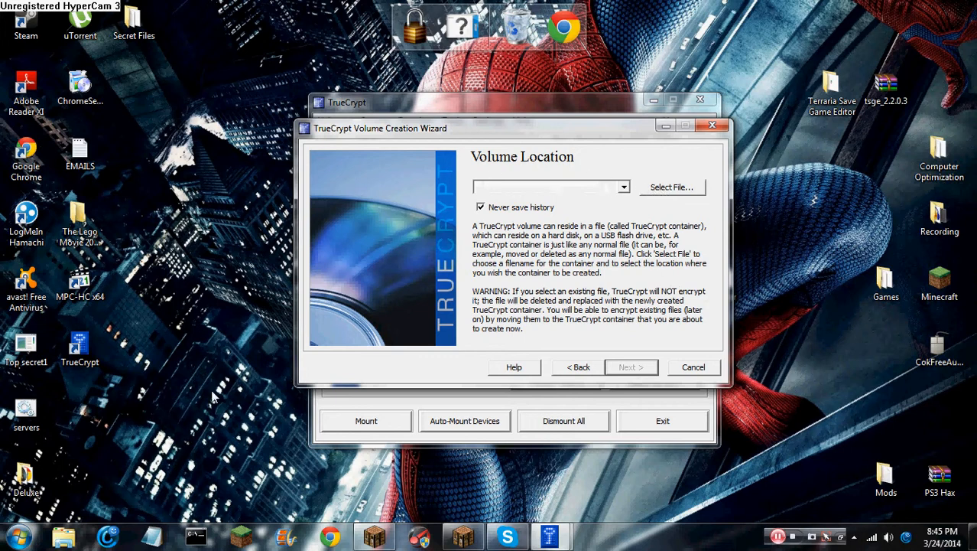
Create a desktop folder named 'Folder Thing For youtube' and drag it higher up
right_click(148, 434)
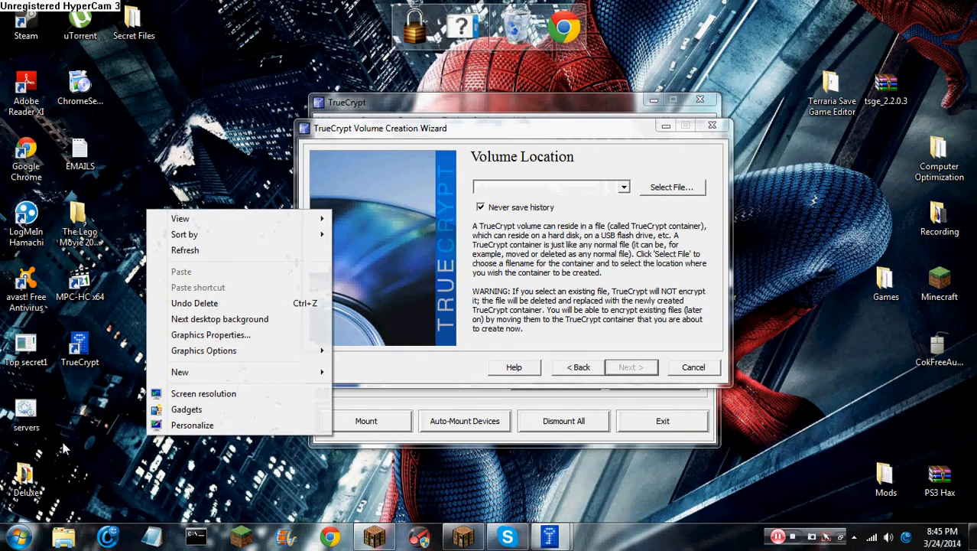
mouse_move(180, 372)
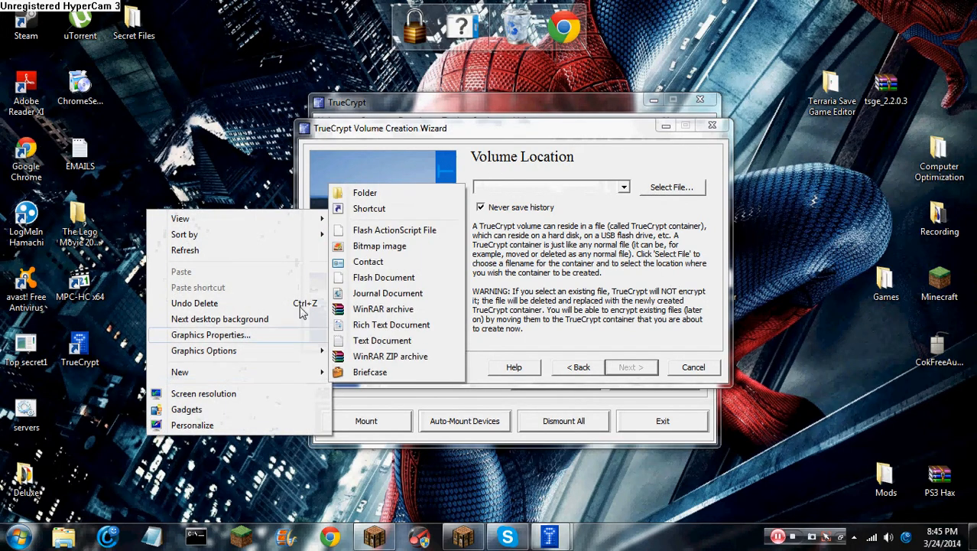
click(367, 195)
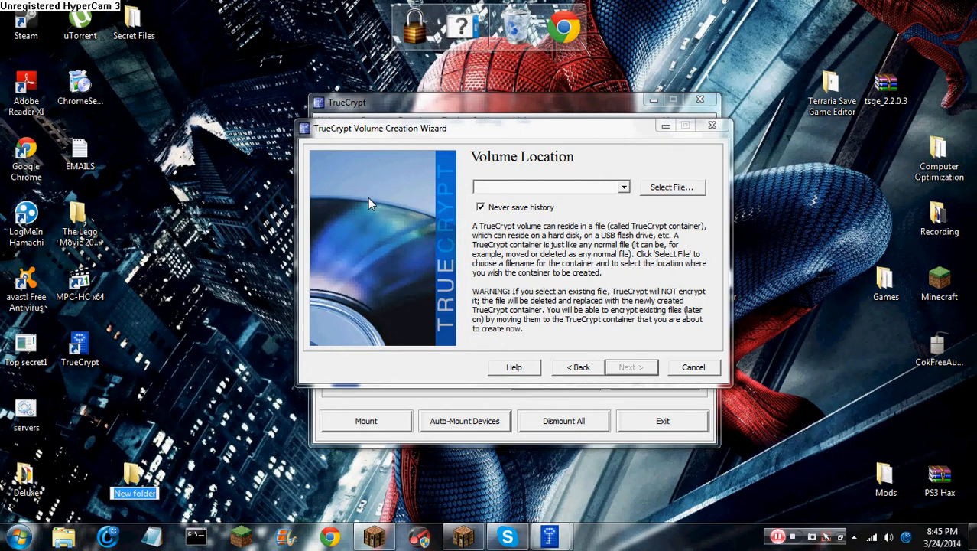
text(Folder)
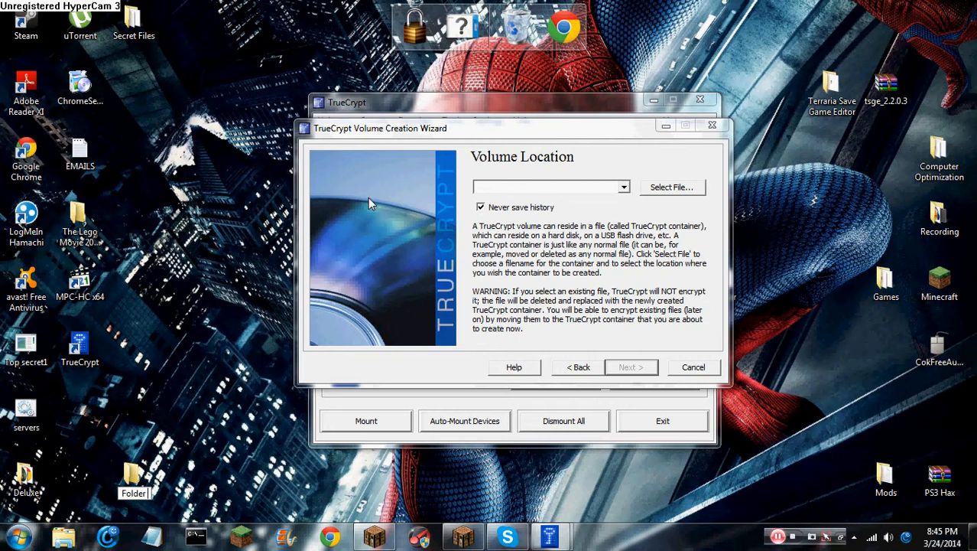
text( Thing For yout)
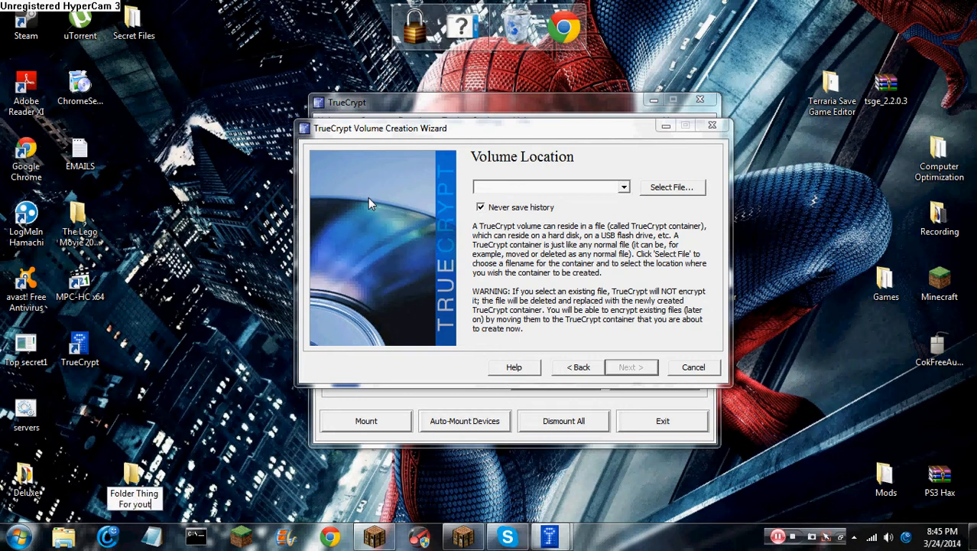
text(ube)
key(Return)
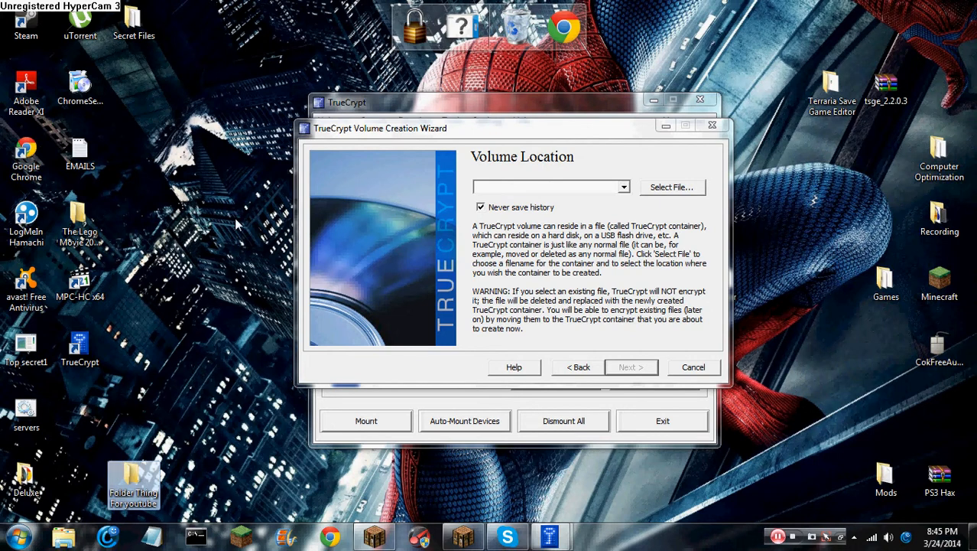
drag(150, 469, 135, 403)
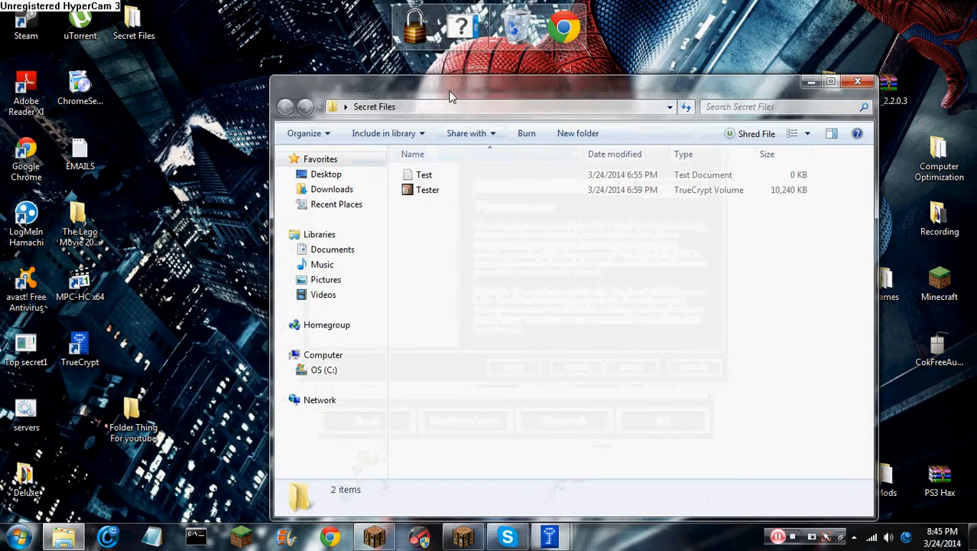
Browse the Tester and Test files in Secret Files, close it, and open 'Folder Thing For youtube'
drag(451, 96, 473, 56)
click(450, 150)
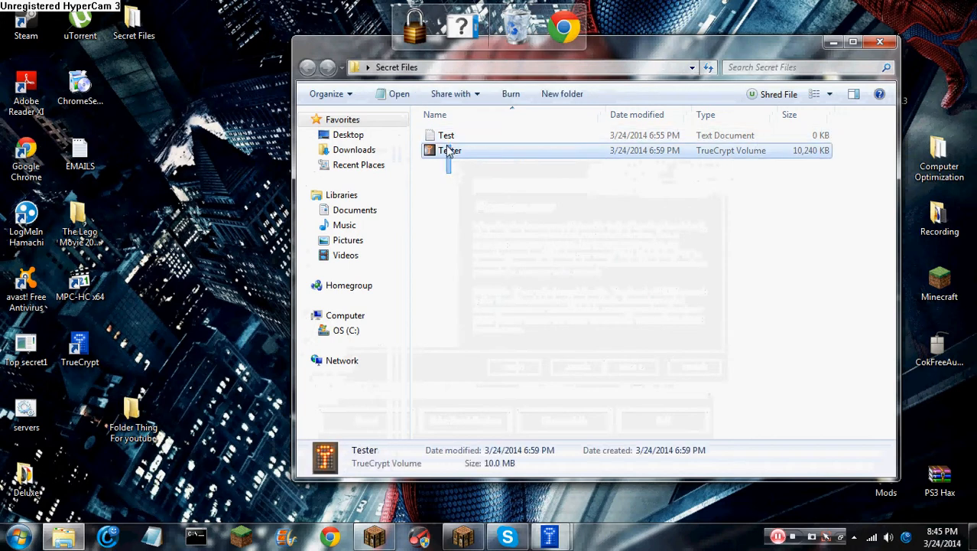
drag(447, 146, 446, 193)
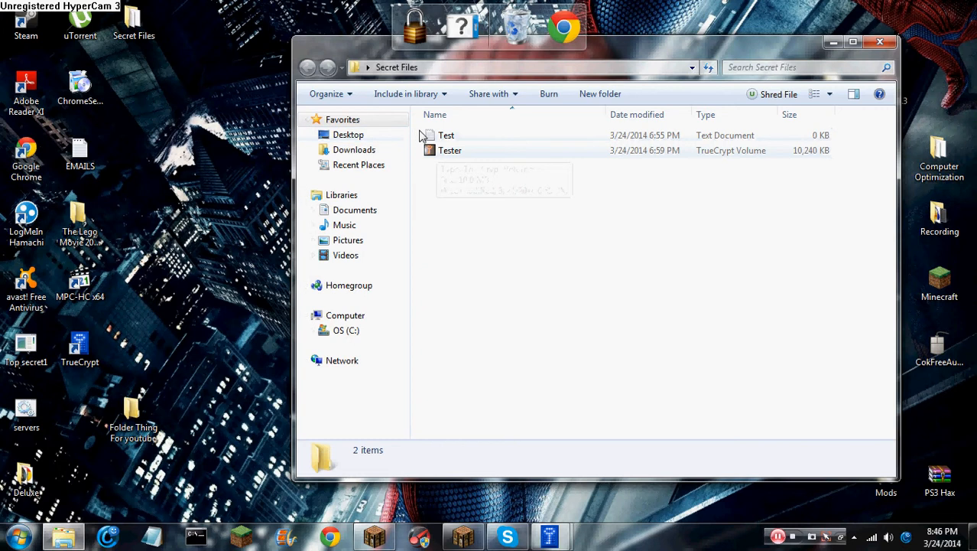
drag(420, 131, 856, 146)
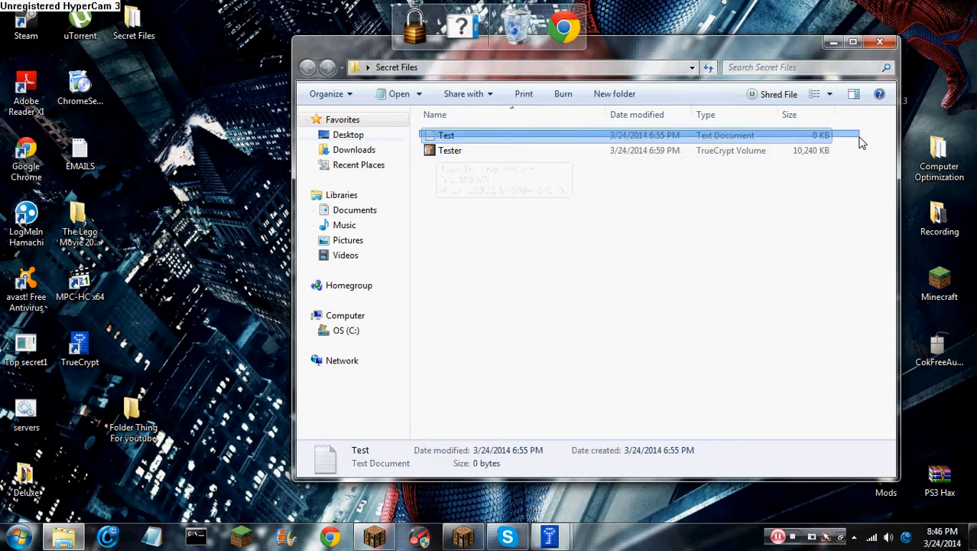
click(879, 41)
double_click(119, 435)
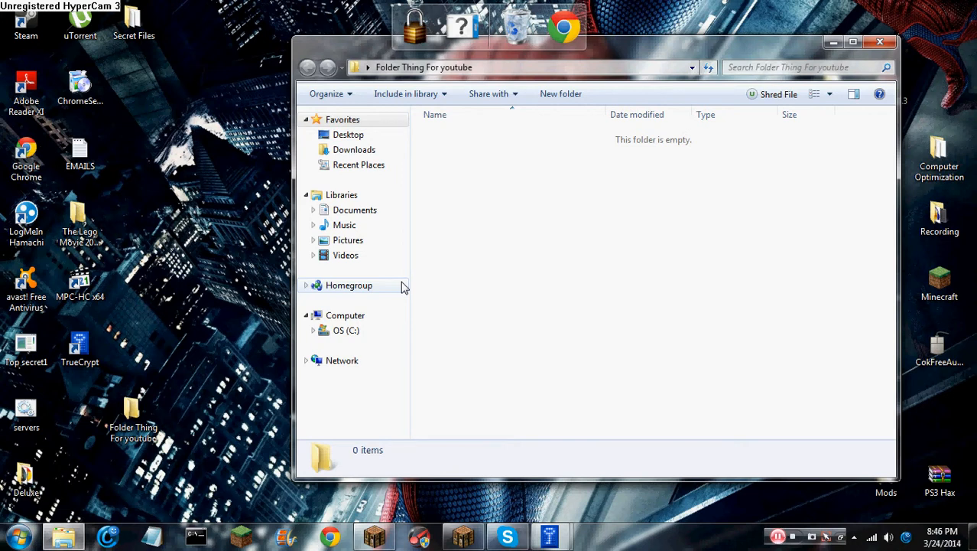
Add a new text document named 'alkdsjfb' to the folder and move the window left
right_click(533, 218)
mouse_move(578, 392)
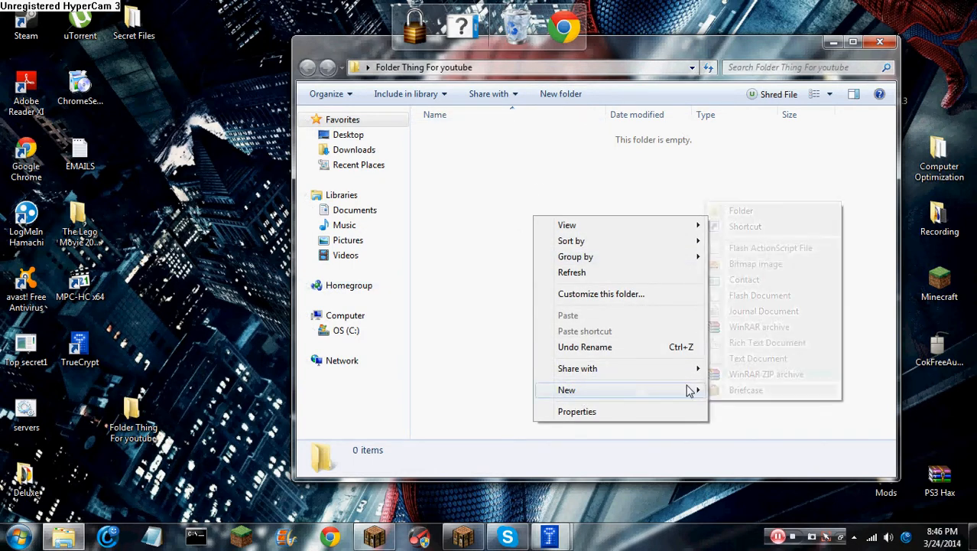
click(740, 358)
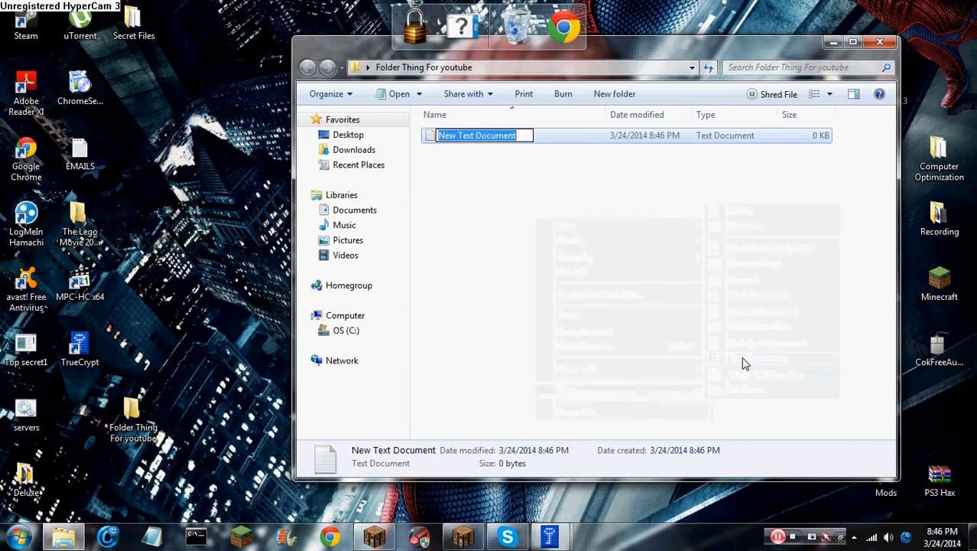
text(alkdsjfb)
key(Return)
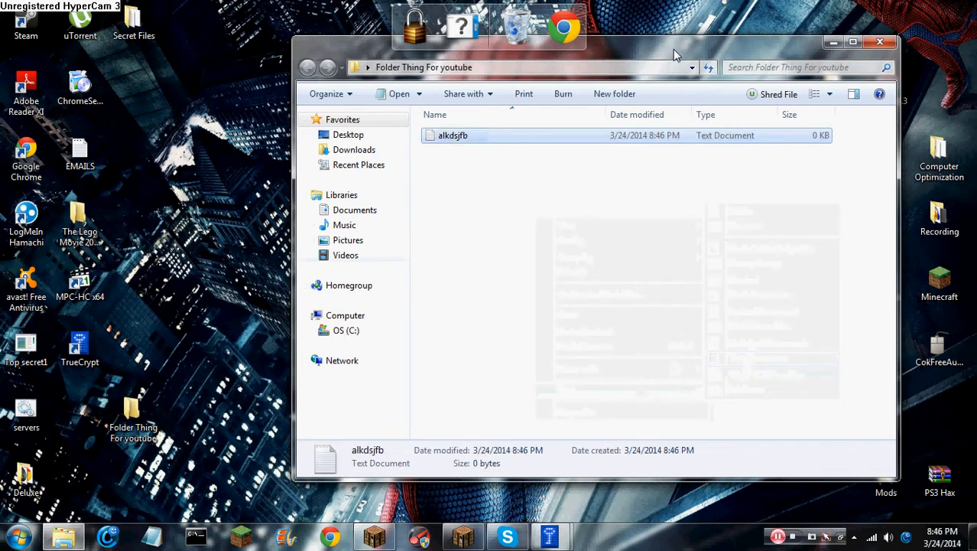
drag(673, 49, 504, 79)
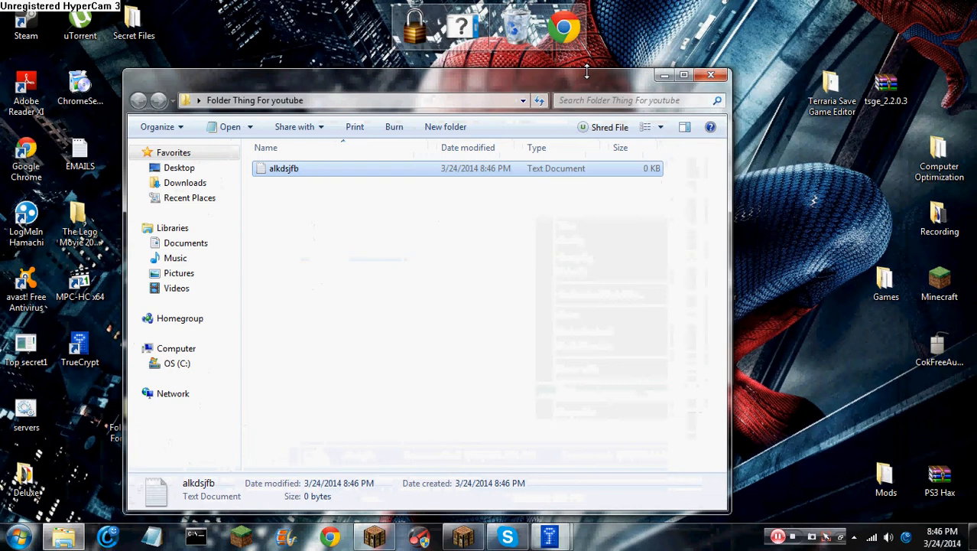
In the wizard's Select File dialog, navigate to Desktop > Folder Thing For youtube
click(662, 77)
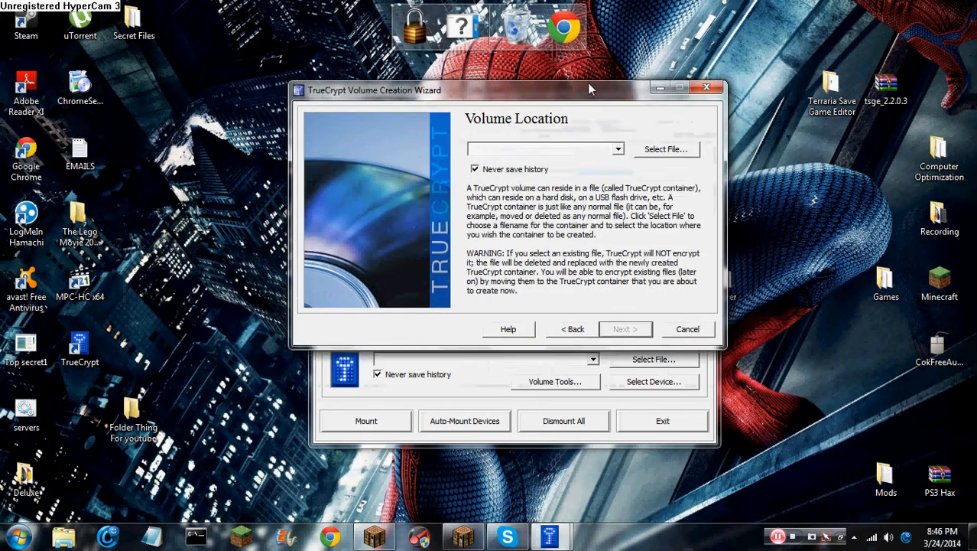
drag(589, 89, 609, 105)
click(686, 164)
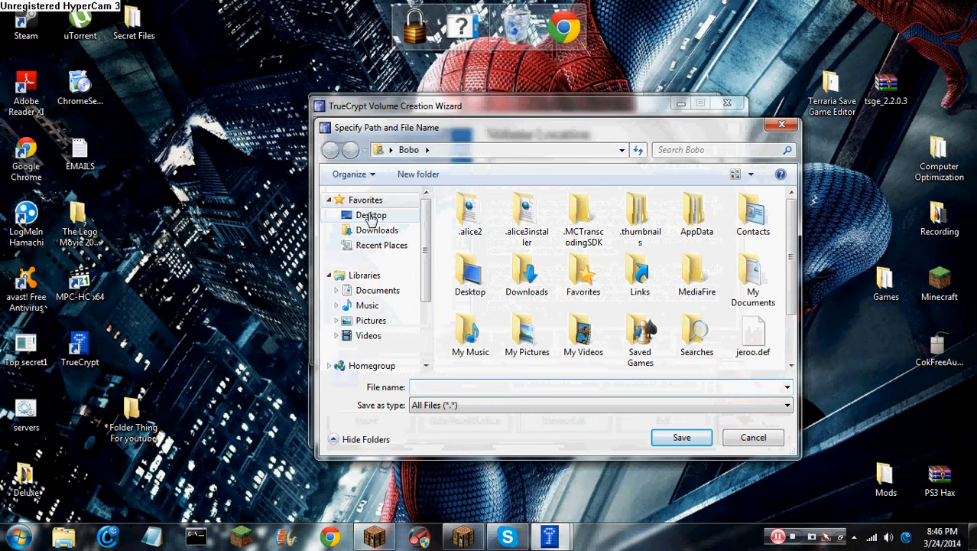
click(371, 217)
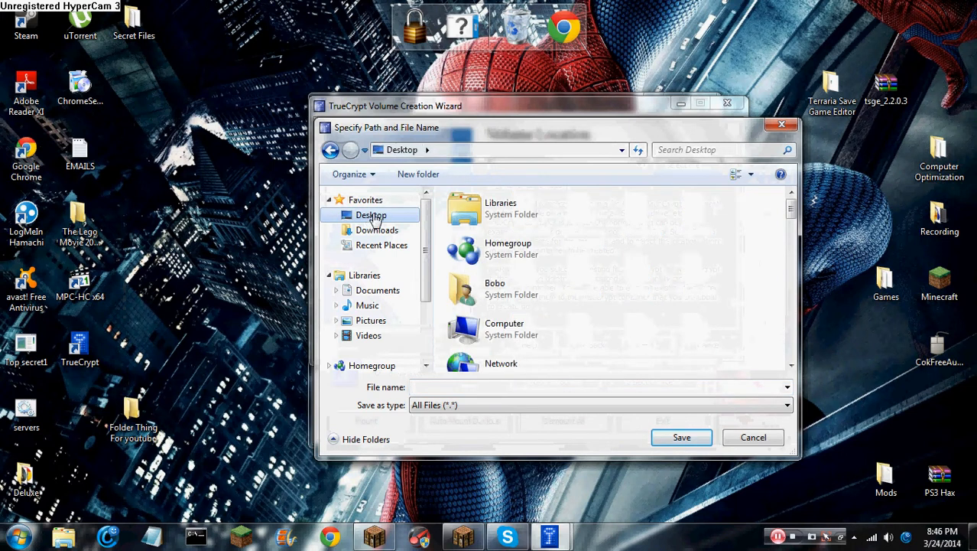
drag(792, 208, 791, 268)
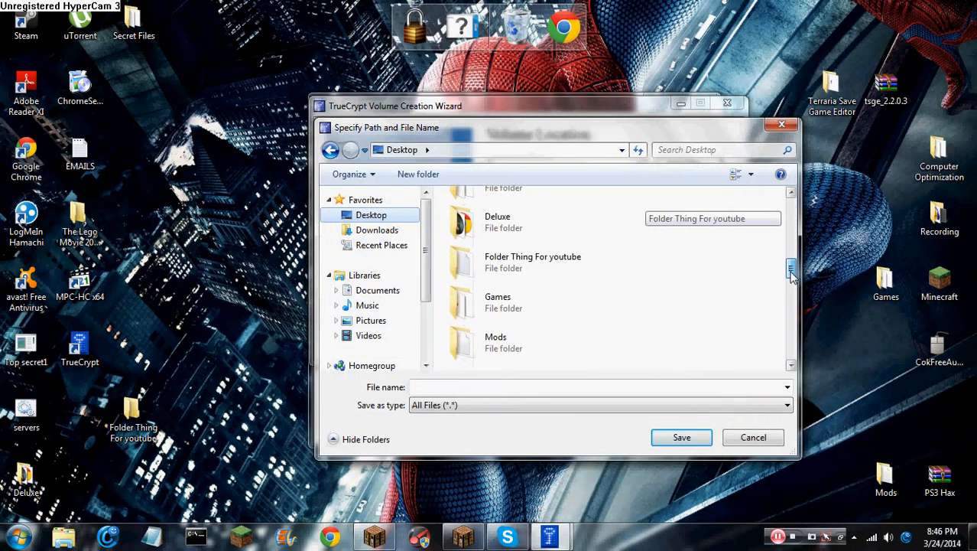
click(579, 264)
click(666, 437)
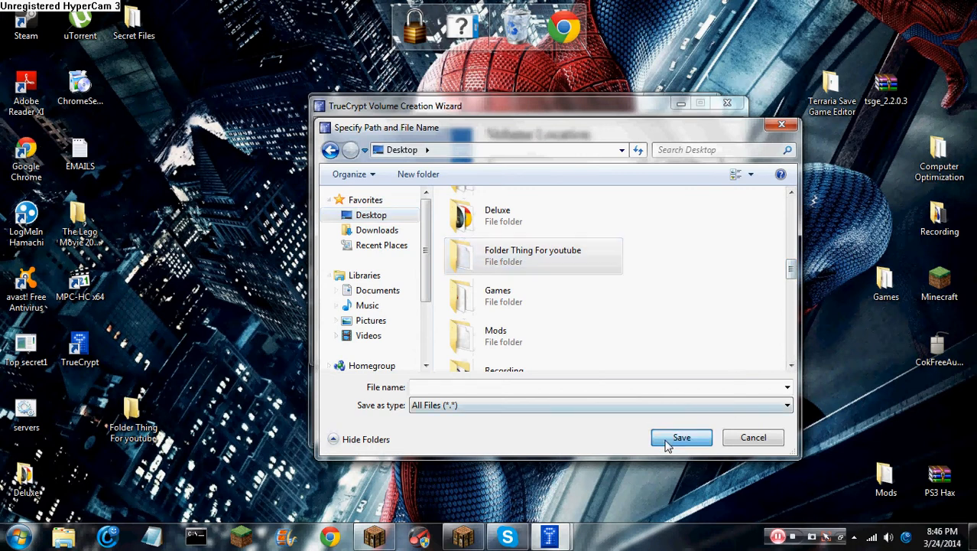
click(498, 217)
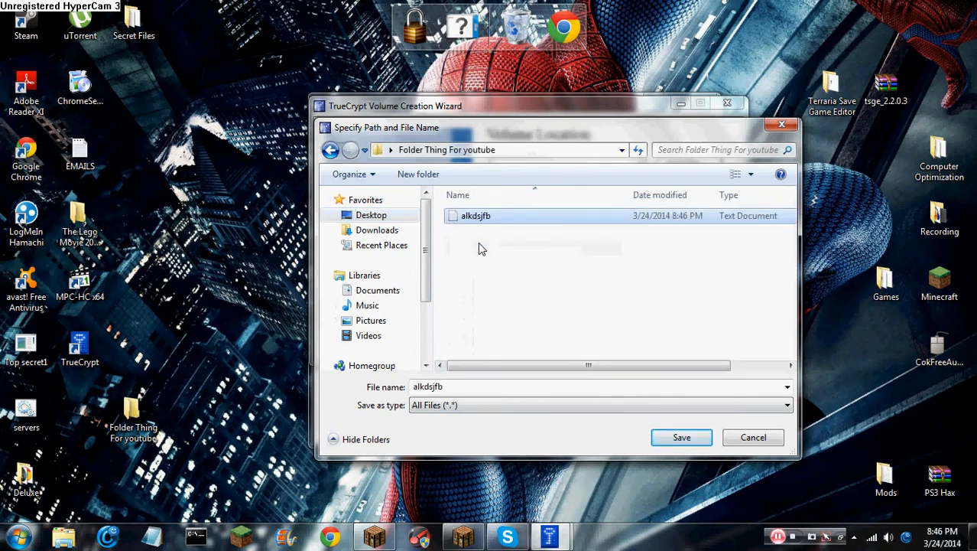
Name the container file 'youtube.tc', save it, and continue to Encryption Options
click(490, 390)
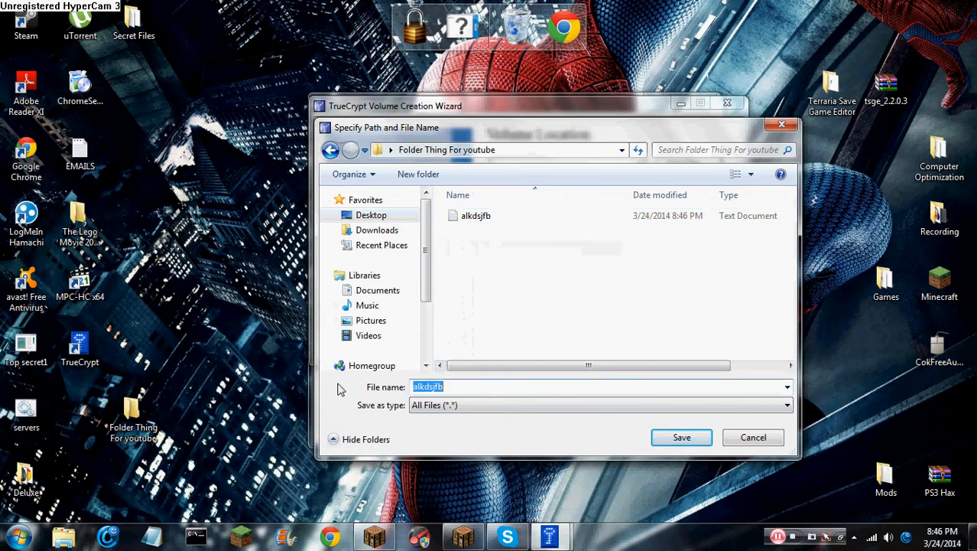
key(BackSpace)
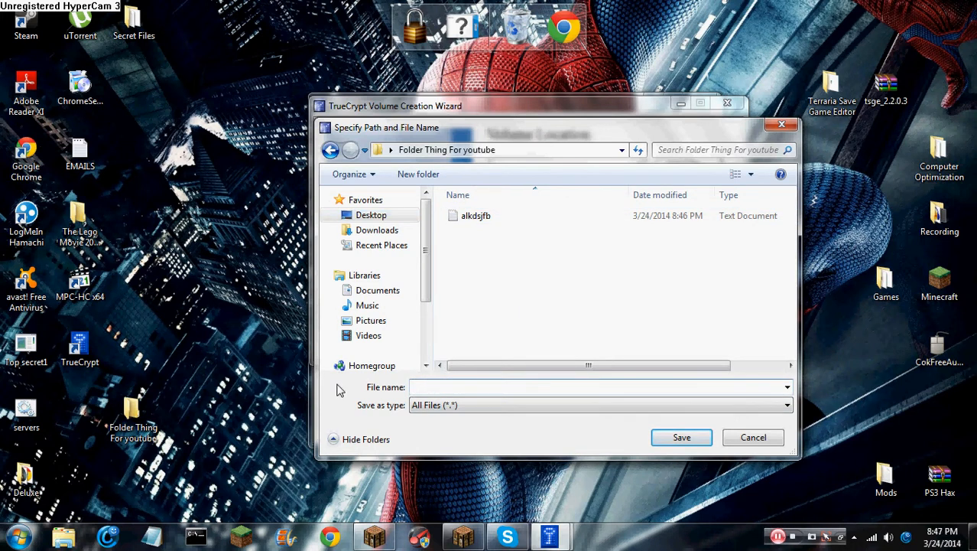
text(youtube)
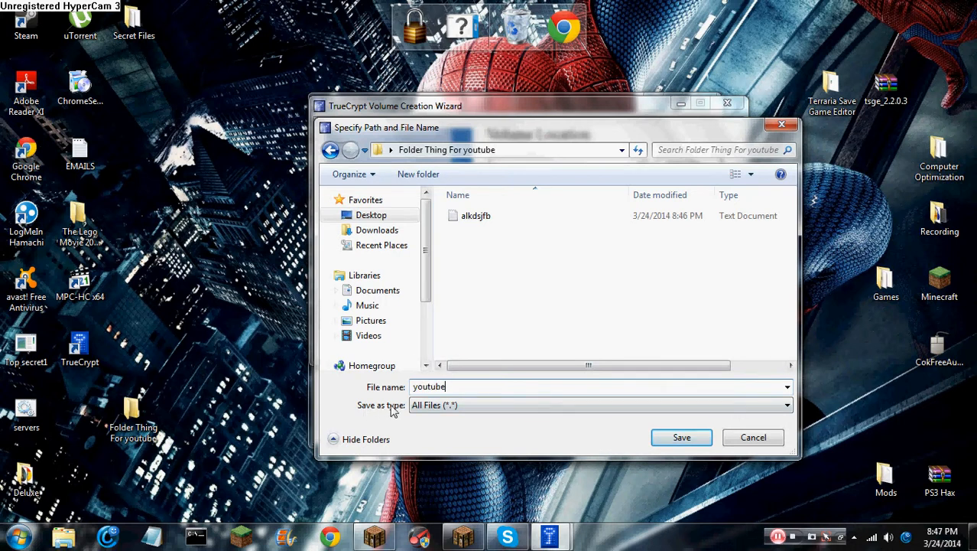
click(422, 407)
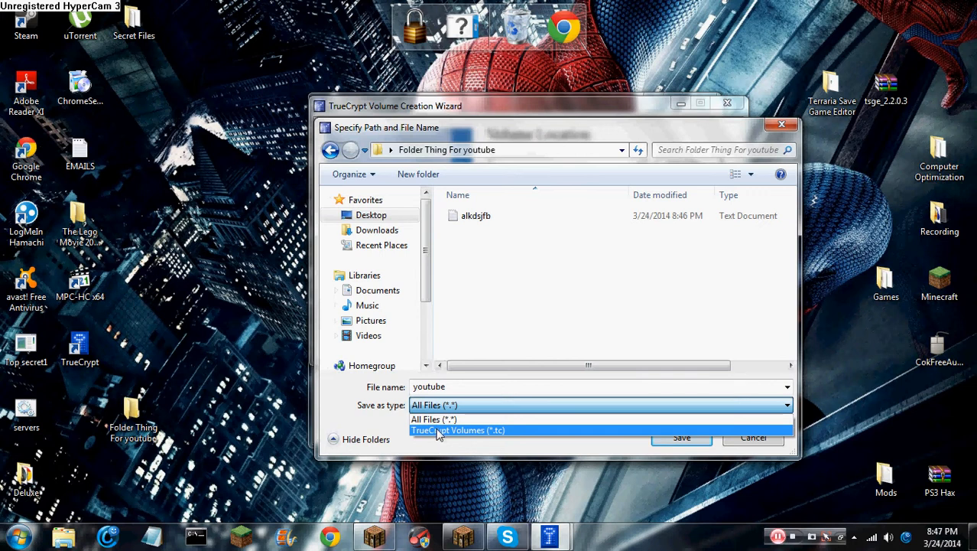
click(440, 420)
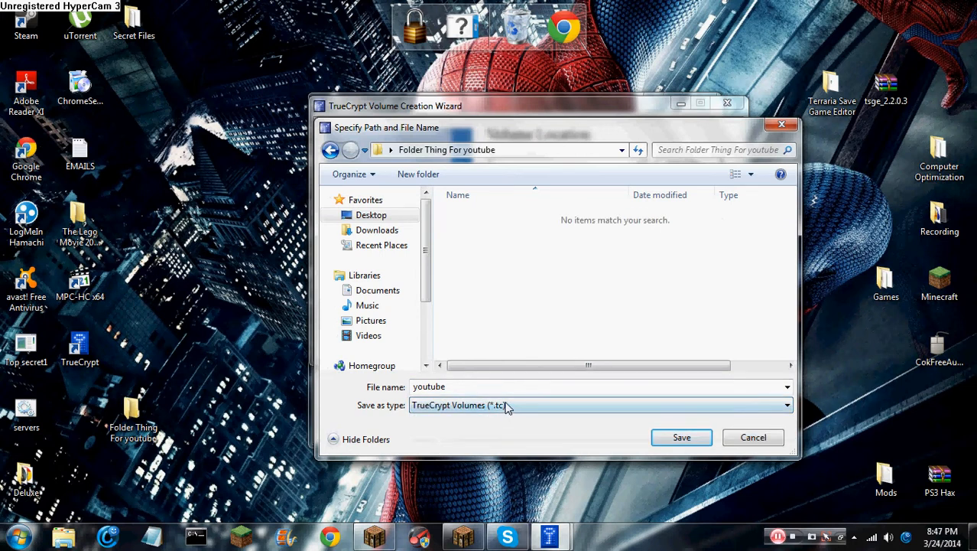
double_click(479, 387)
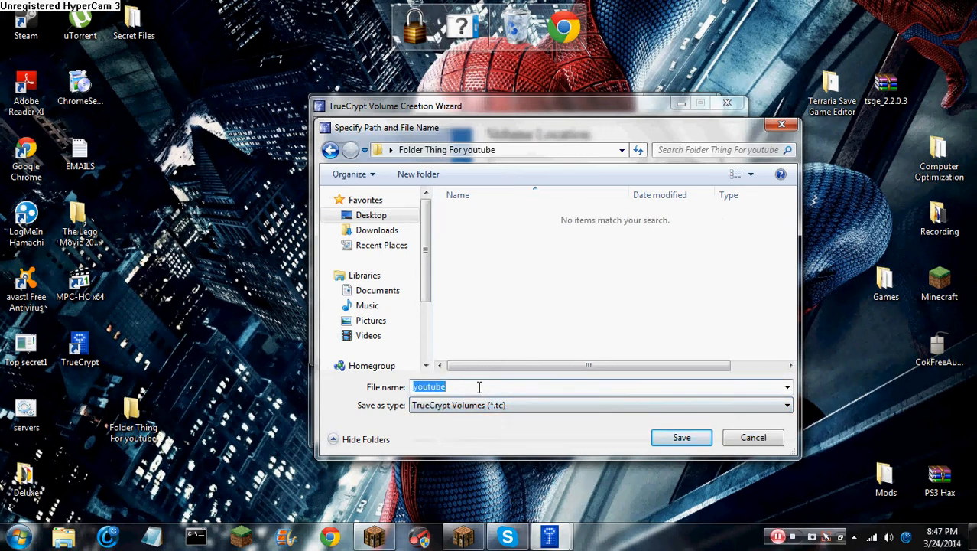
click(480, 386)
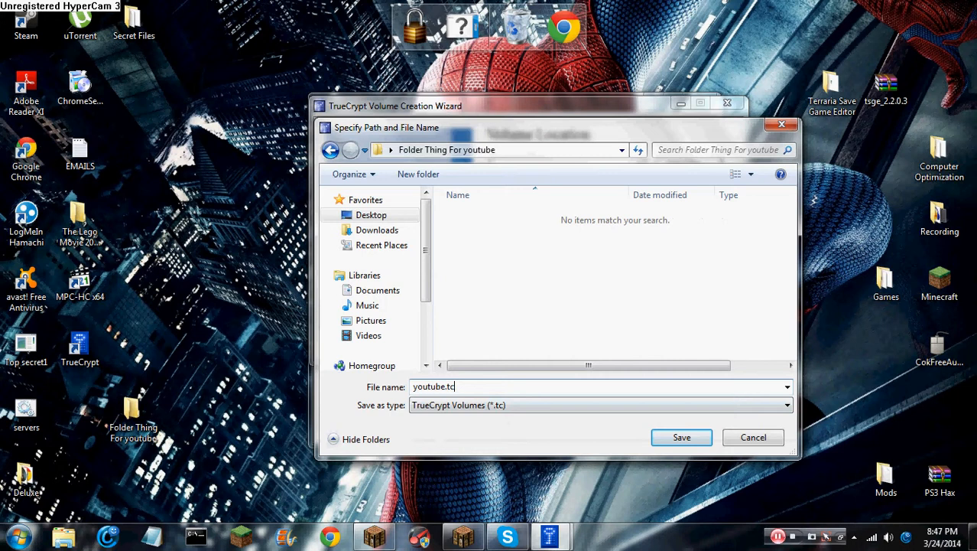
click(452, 405)
click(447, 416)
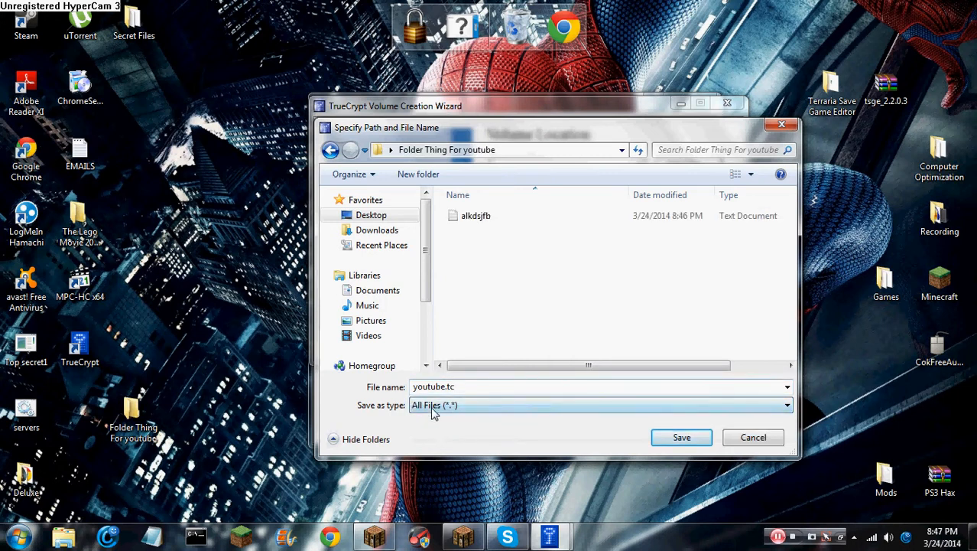
double_click(414, 388)
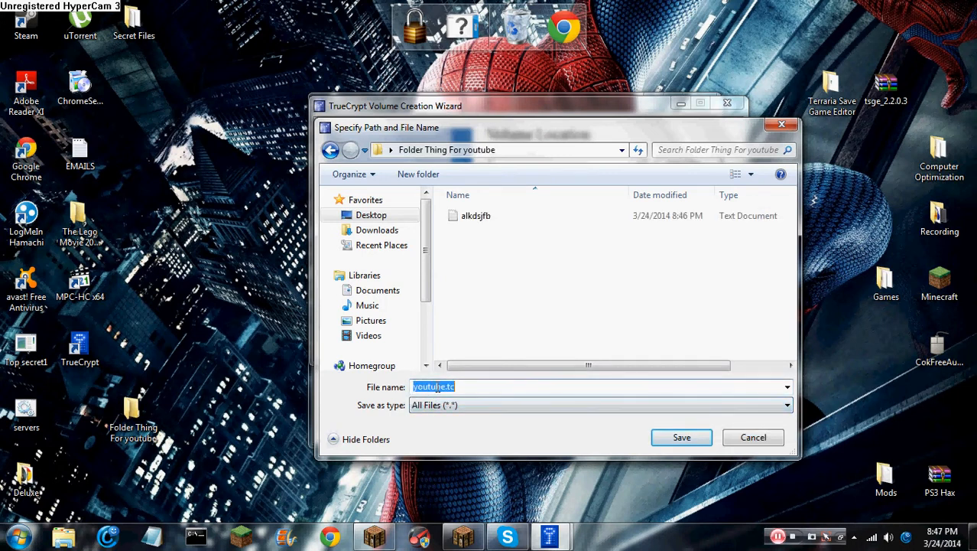
click(663, 441)
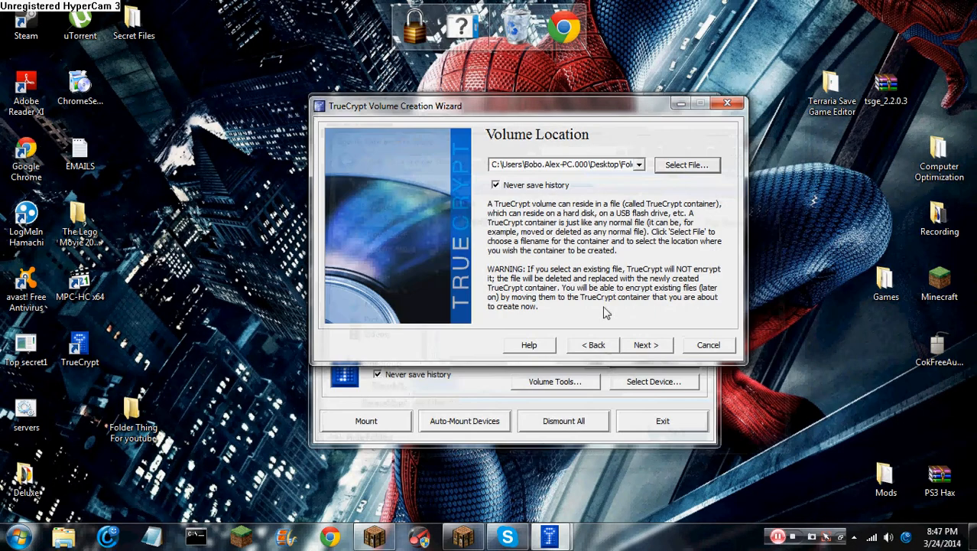
click(623, 158)
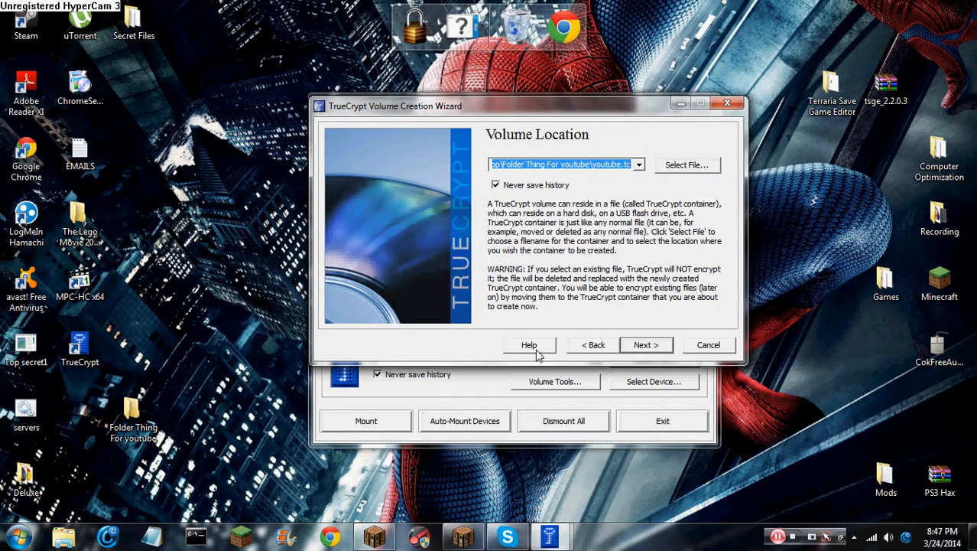
click(644, 345)
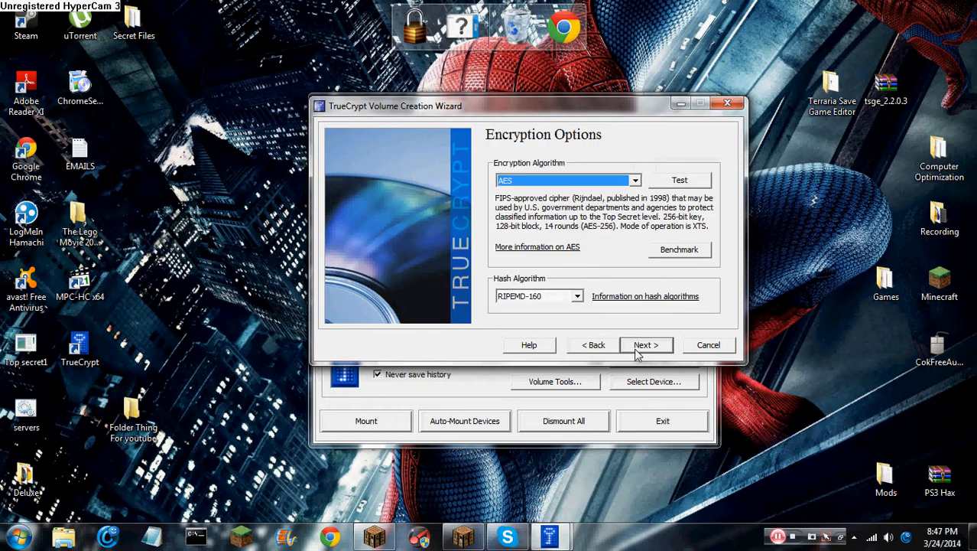
Keep AES and RIPEMD-160, proceed to Volume Size, and try the size unit options
click(522, 186)
click(527, 192)
click(551, 297)
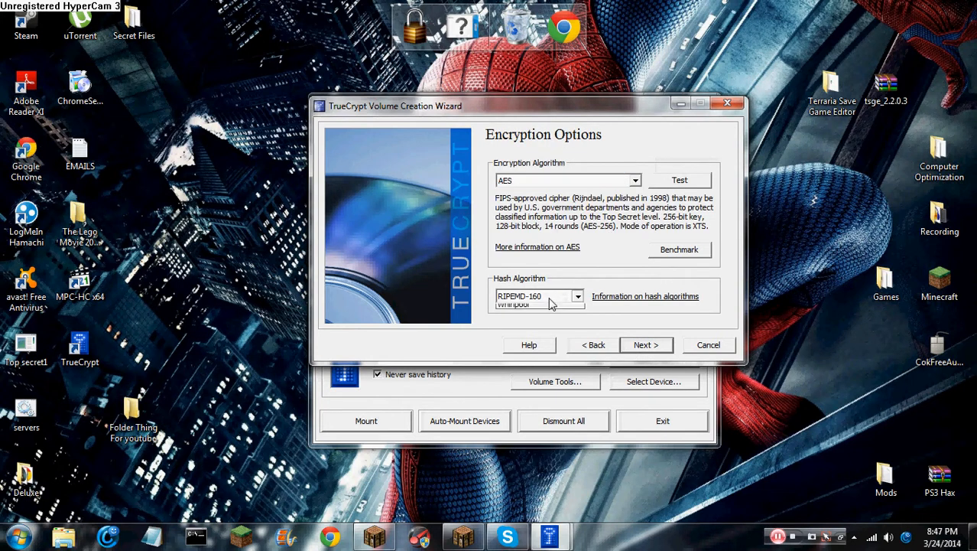
click(549, 304)
click(644, 345)
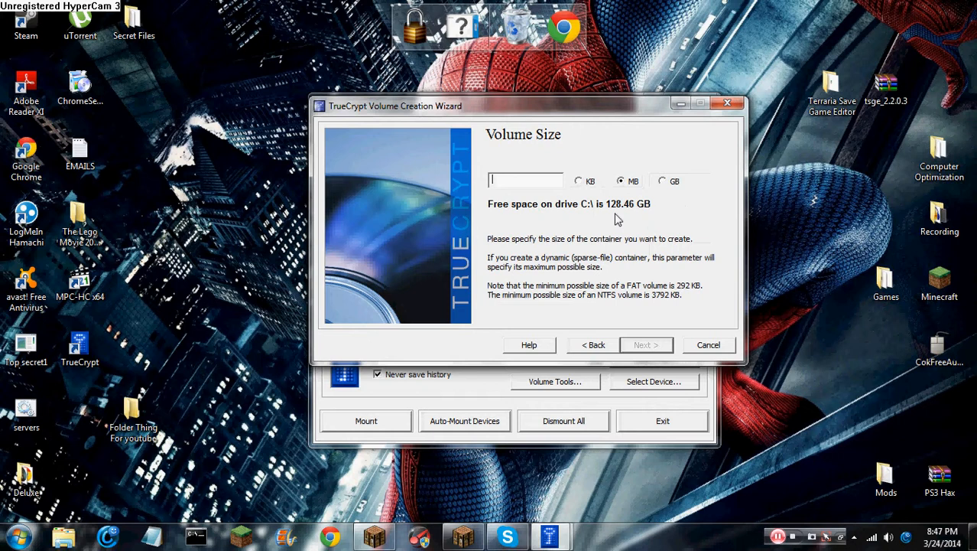
click(662, 181)
click(525, 178)
Go back to re-check the algorithm lists, keeping AES, then return to the Volume Size step
click(596, 345)
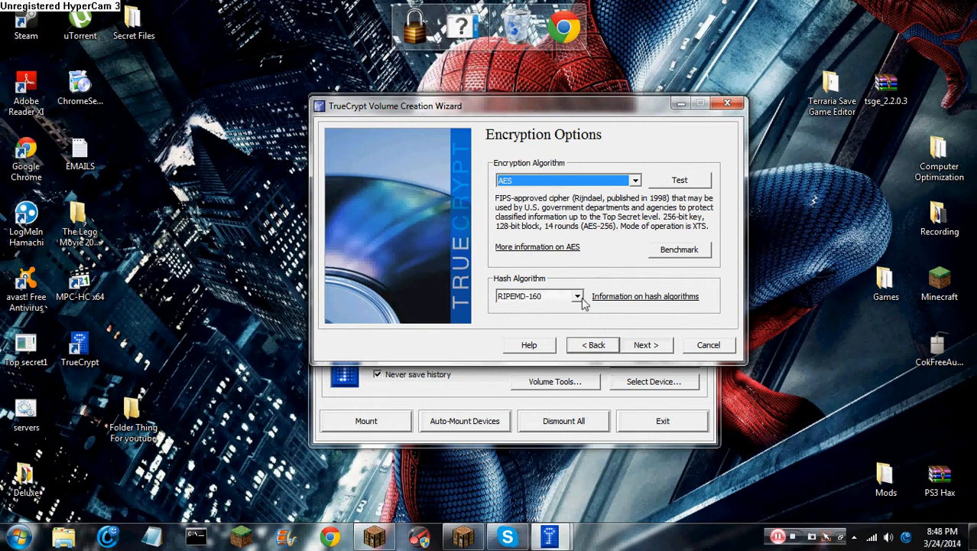
click(552, 296)
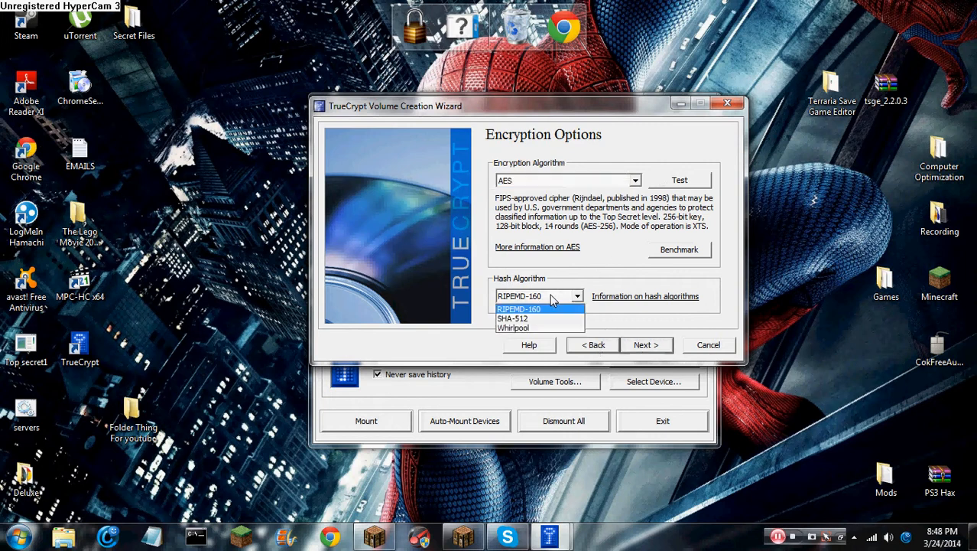
click(520, 183)
click(521, 182)
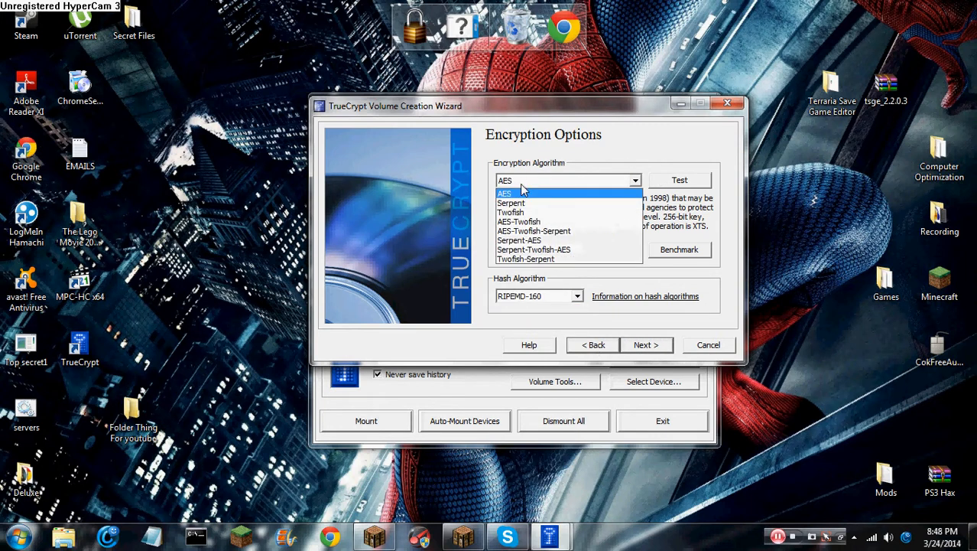
click(587, 281)
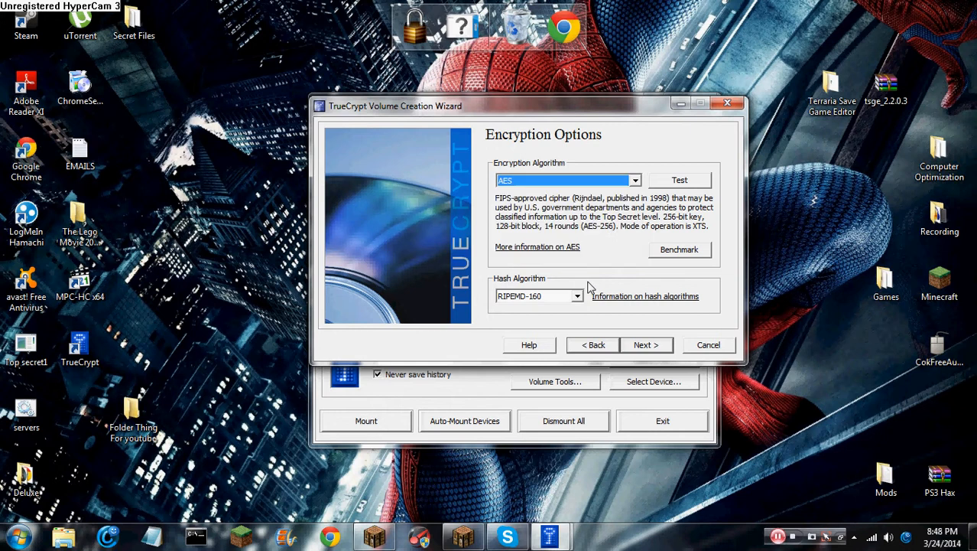
click(579, 345)
click(645, 344)
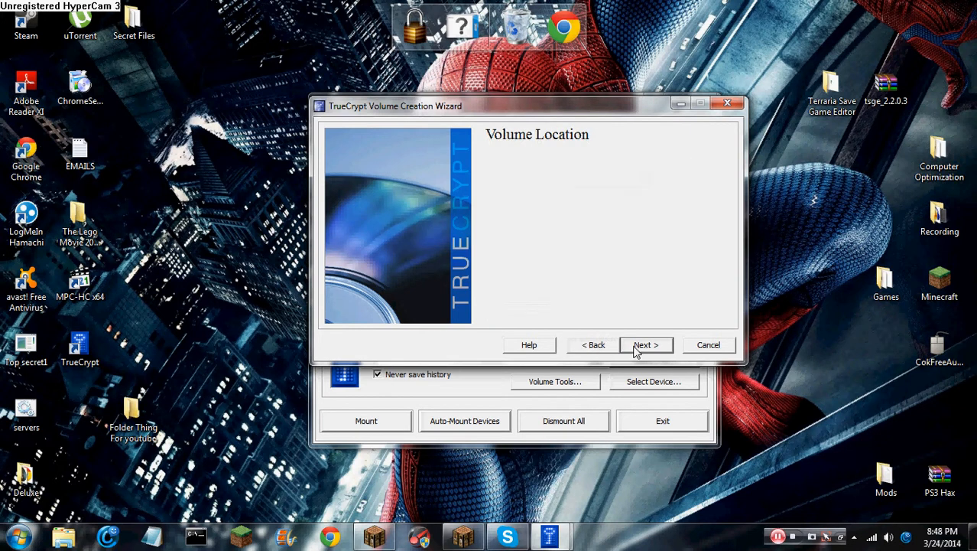
click(642, 345)
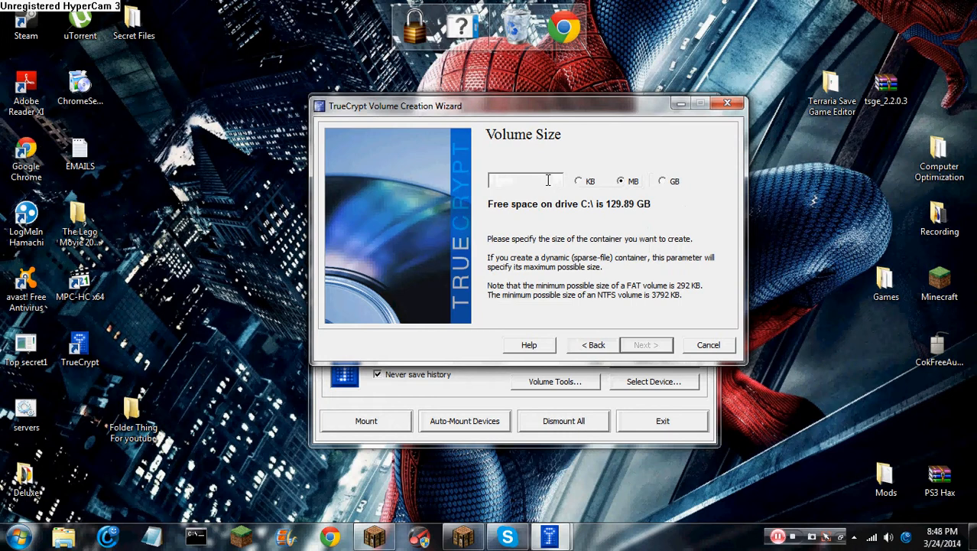
Enter a container size of 1 MB and continue to the password step
text(1)
mouse_move(451, 119)
mouse_down()
mouse_move(517, 170)
mouse_move(441, 107)
mouse_up()
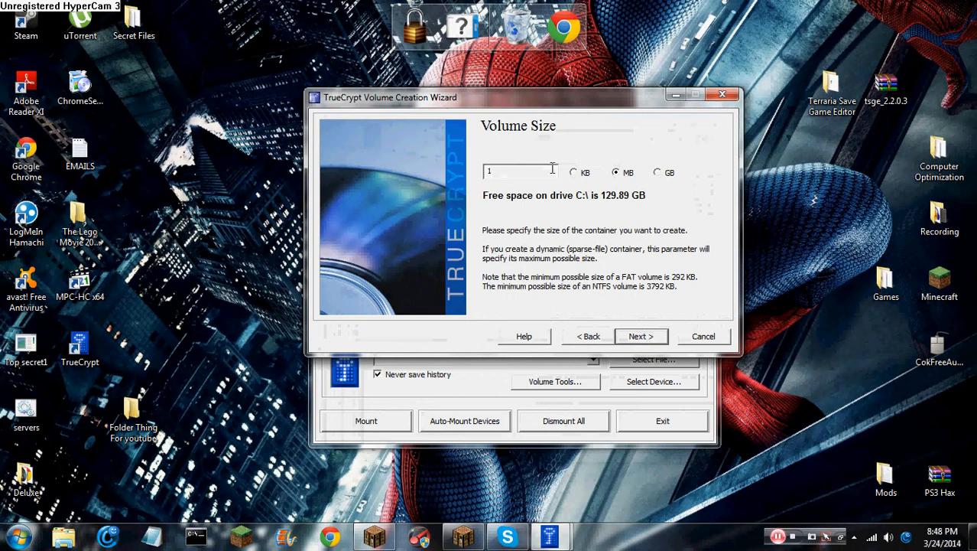
click(634, 337)
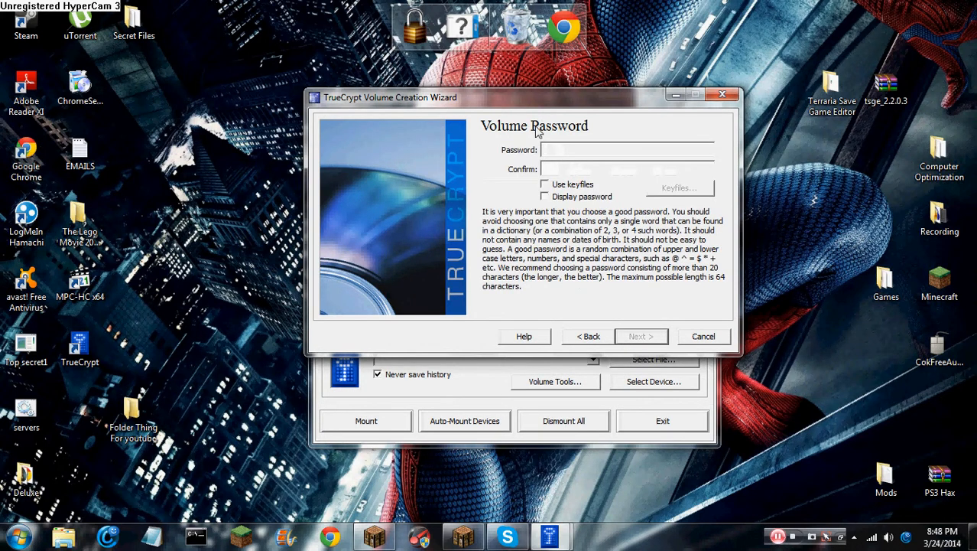
Enter a short password displayed in plain text, toggling keyfiles on and back off
drag(512, 108, 504, 120)
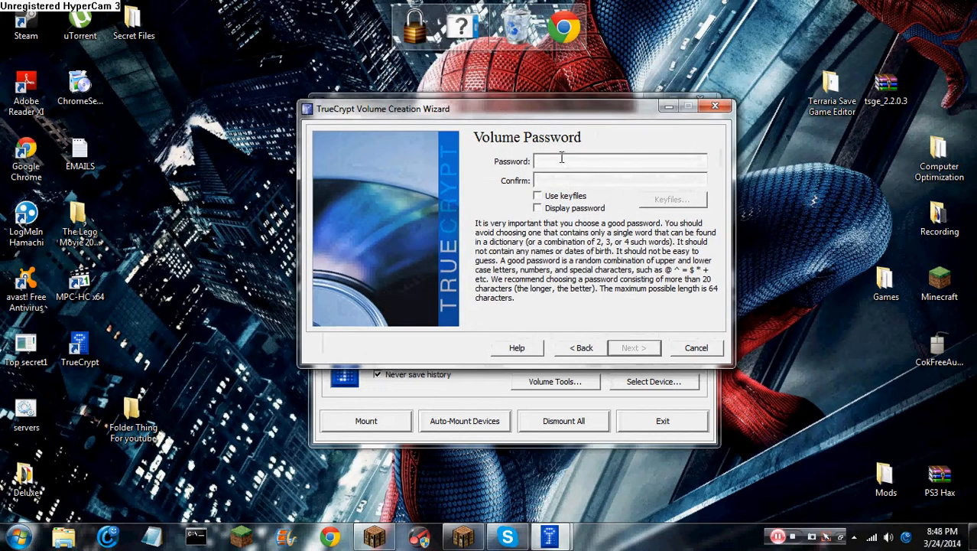
click(537, 208)
click(552, 162)
text(1234)
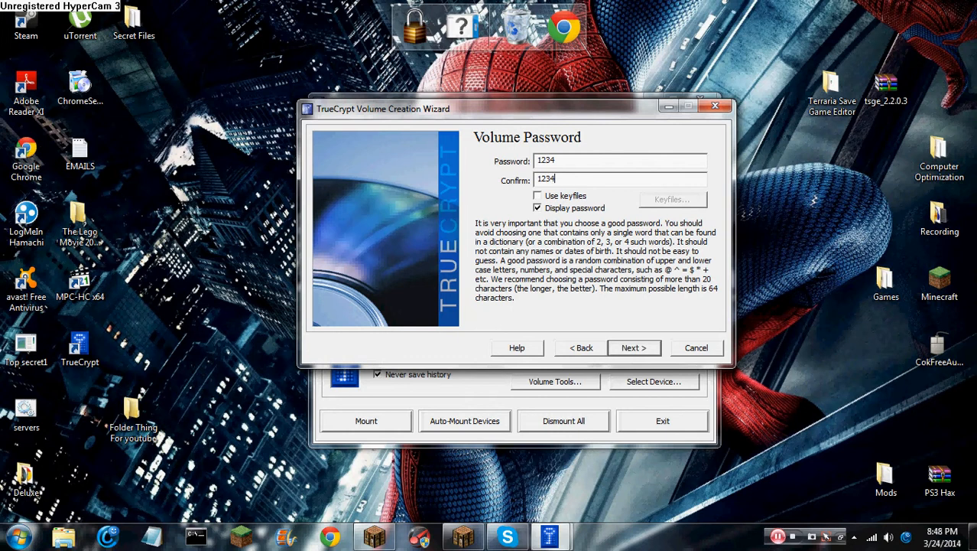
click(537, 196)
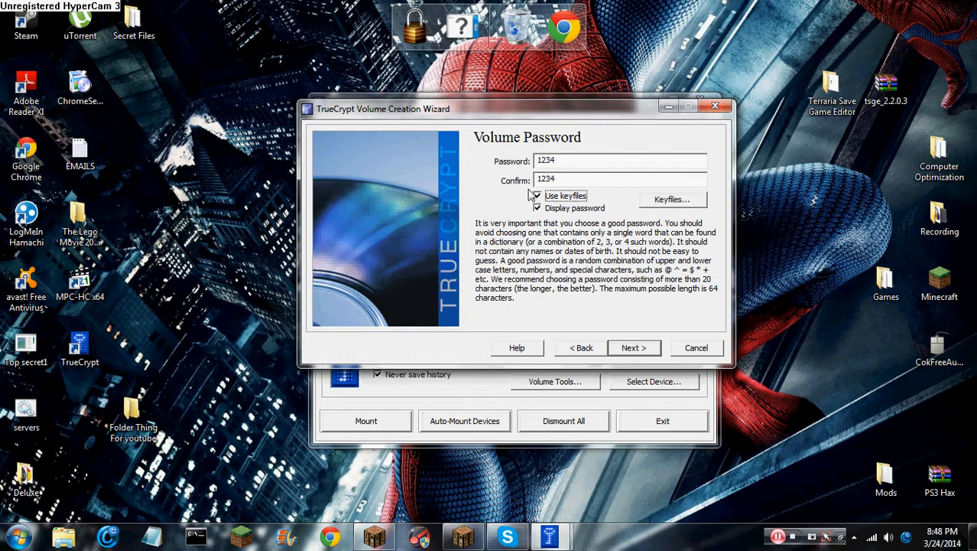
click(538, 196)
Proceed past the password step and answer Yes to the short-password warning
click(628, 351)
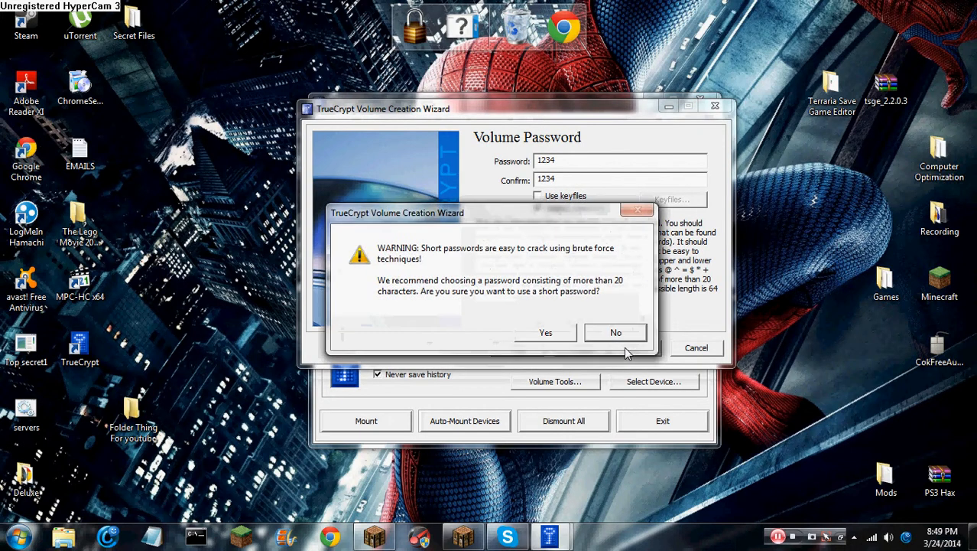
drag(531, 222, 589, 230)
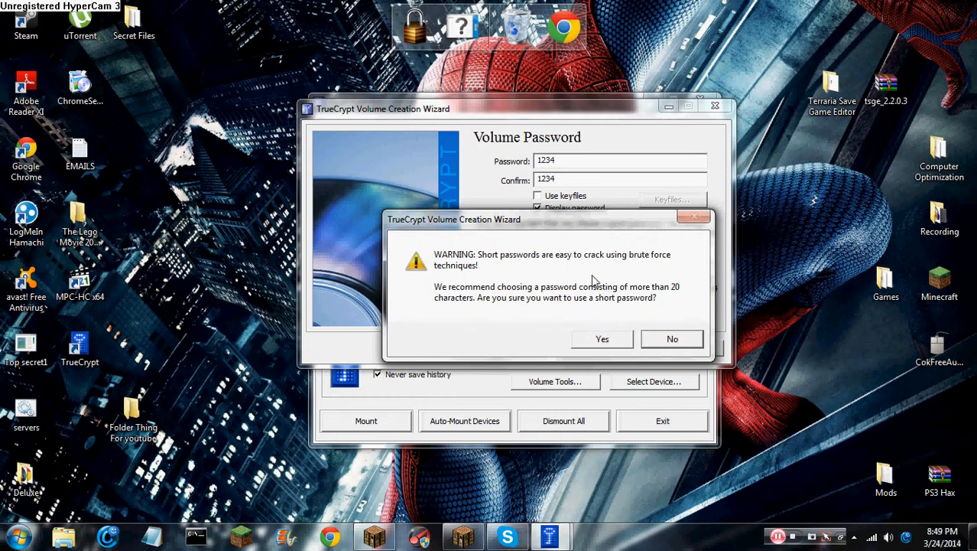
click(590, 342)
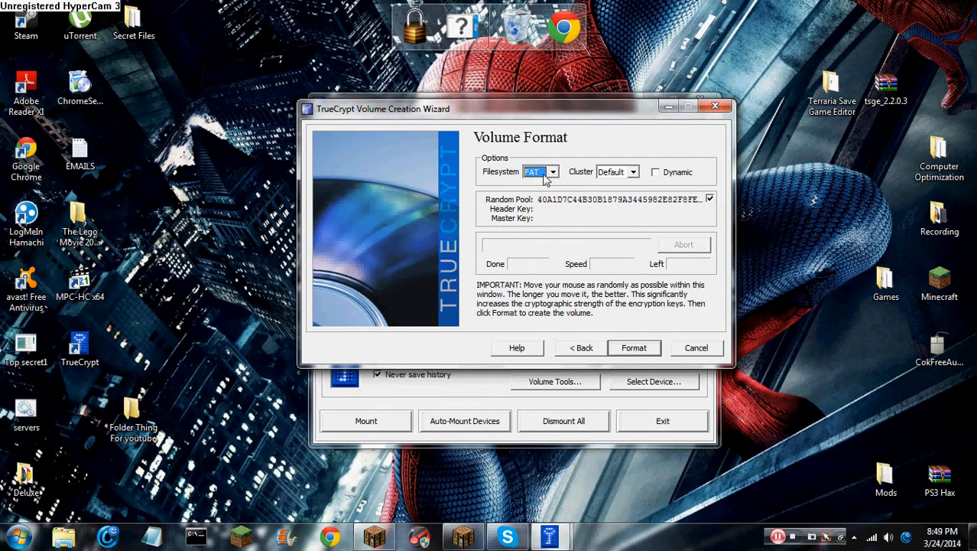
Format youtube.tc with FAT and Default cluster size, declining the dynamic sparse-file option
click(546, 176)
click(616, 173)
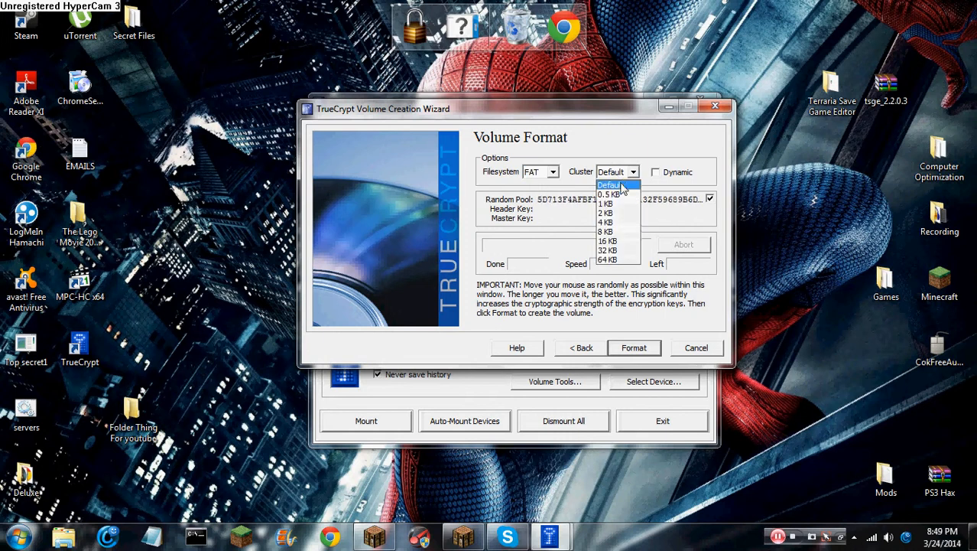
click(624, 186)
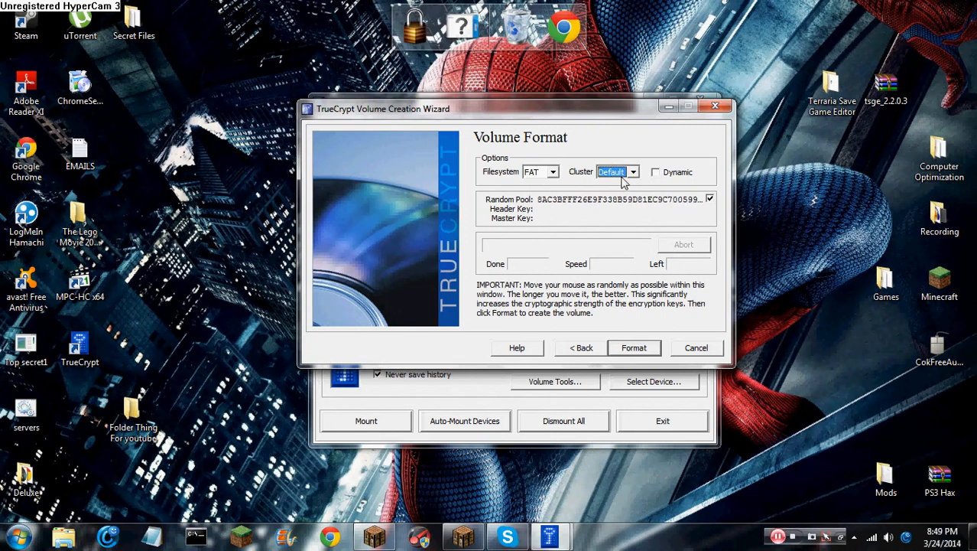
click(658, 172)
click(624, 377)
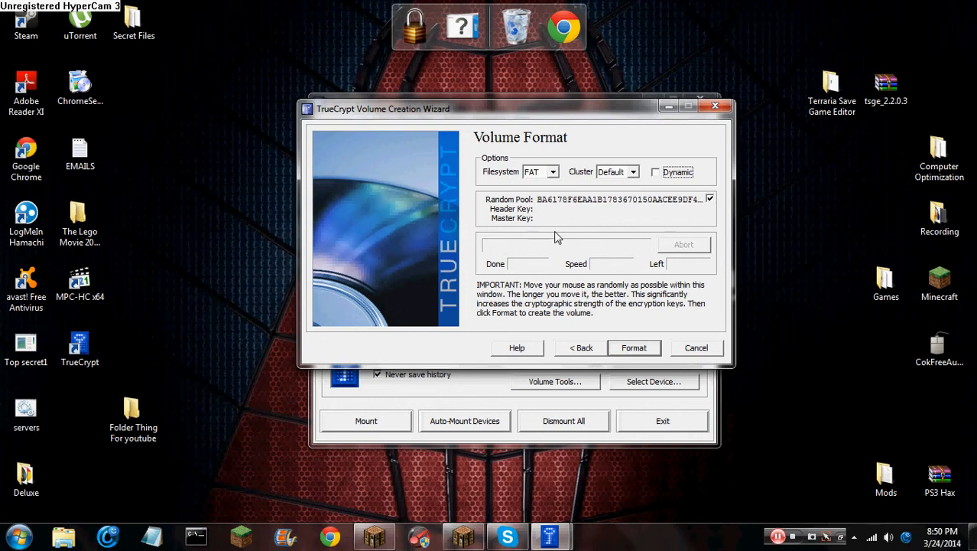
click(628, 351)
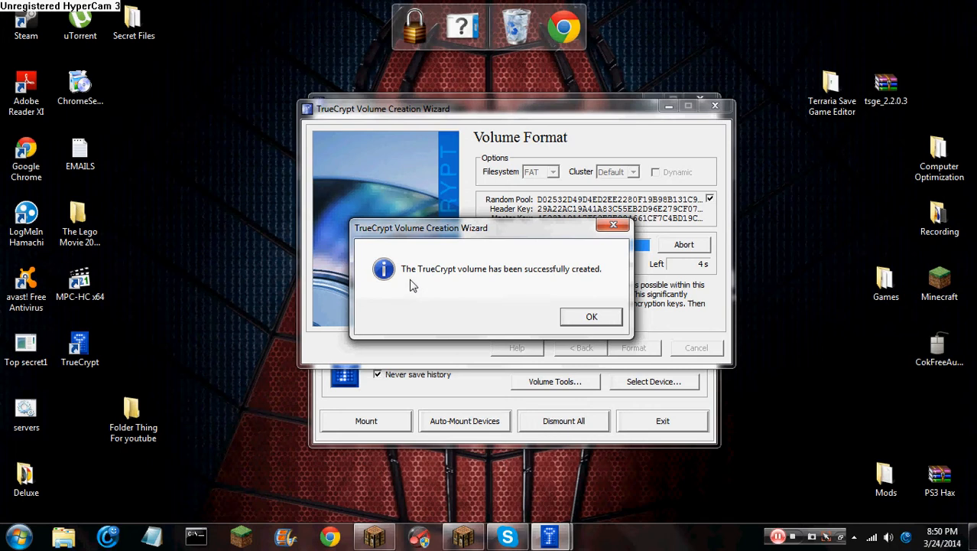
Dismiss the volume-created message, exit the wizard and close TrueCrypt
click(586, 319)
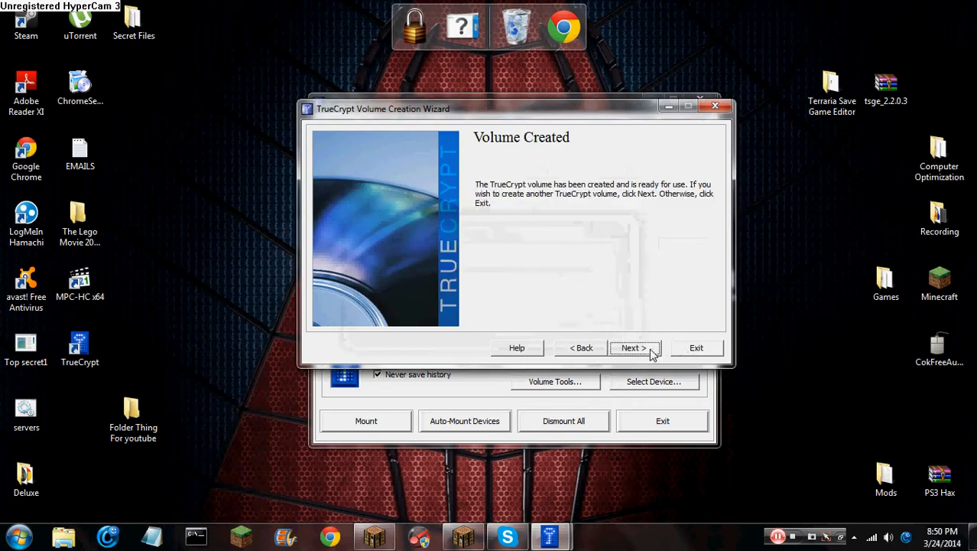
click(696, 349)
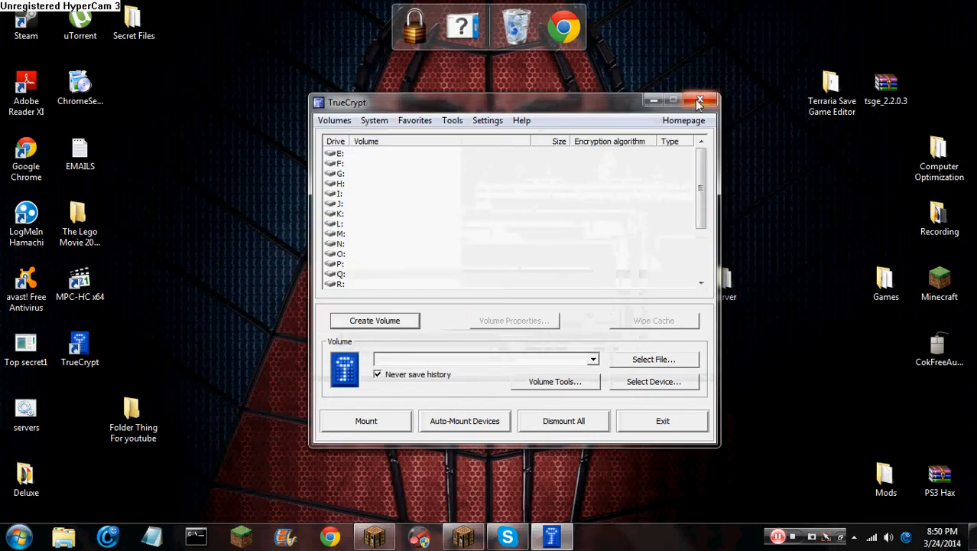
click(700, 100)
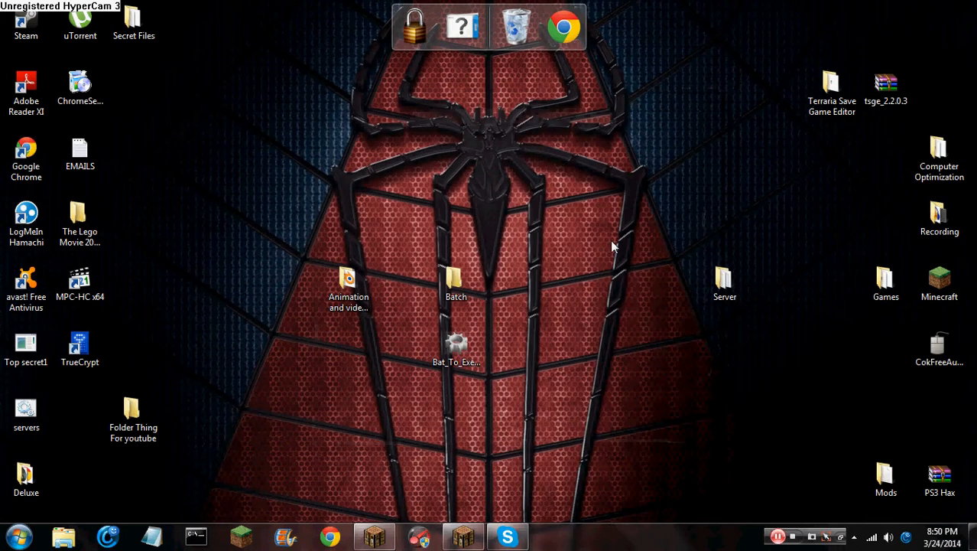
Check the notification area, then open the Folder Thing For youtube desktop folder
click(854, 536)
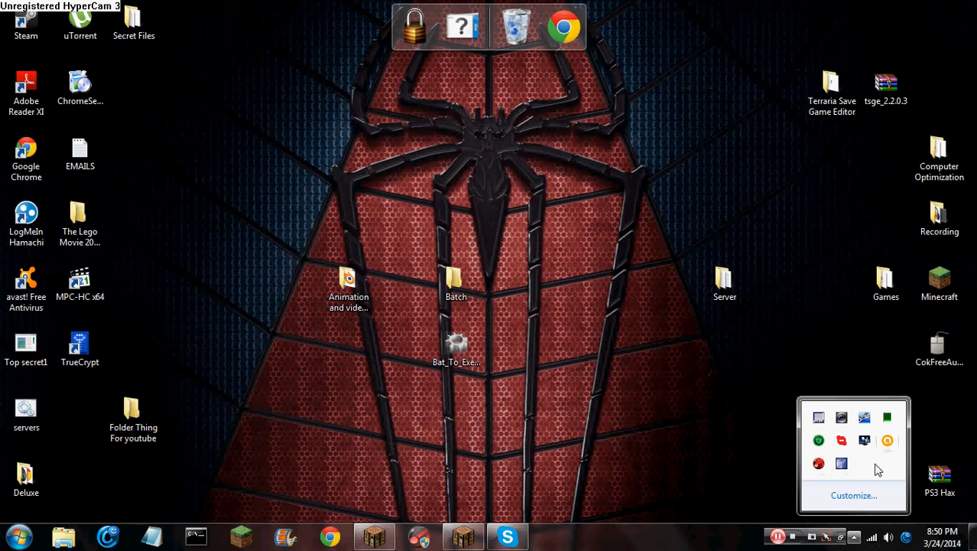
click(134, 419)
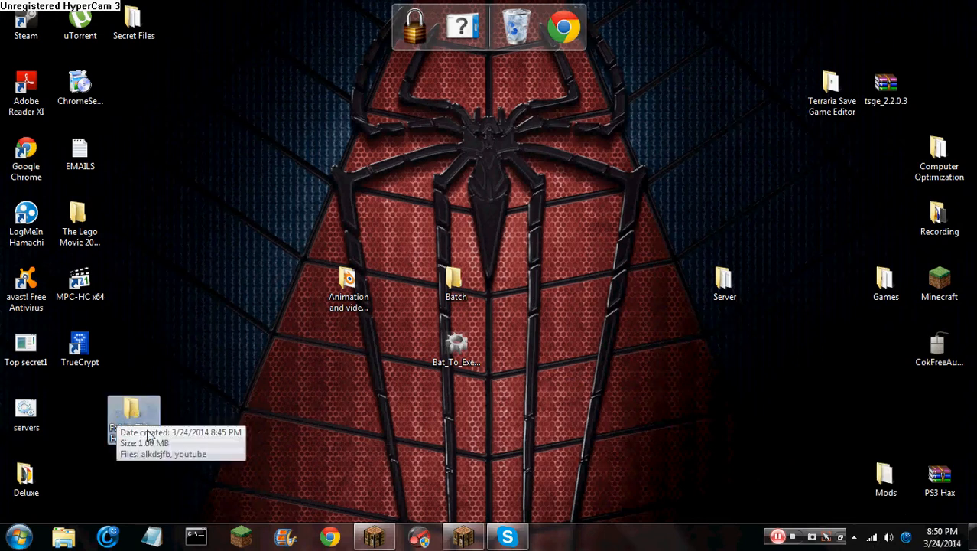
double_click(127, 415)
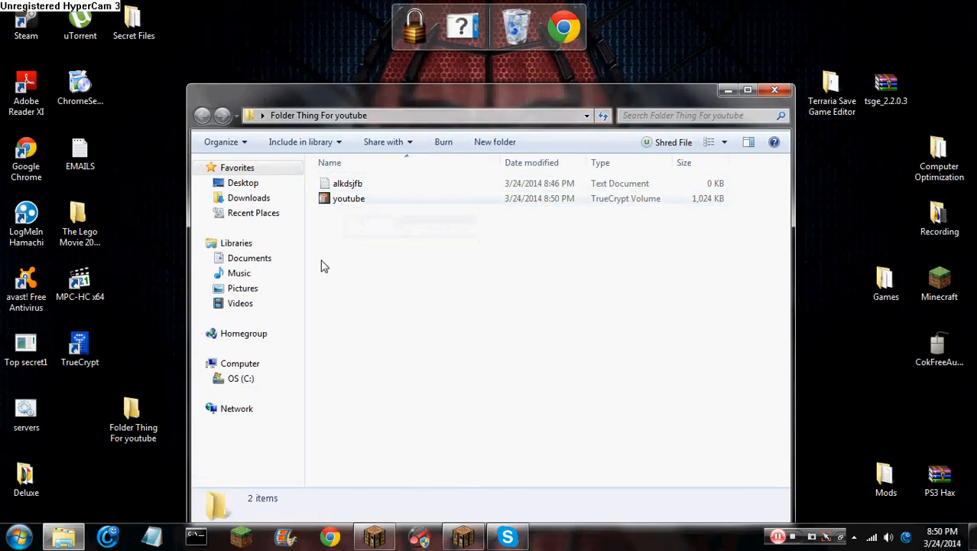
Drag the youtube volume onto the desktop, close the folder, and delete Folder Thing For youtube
drag(349, 198, 77, 410)
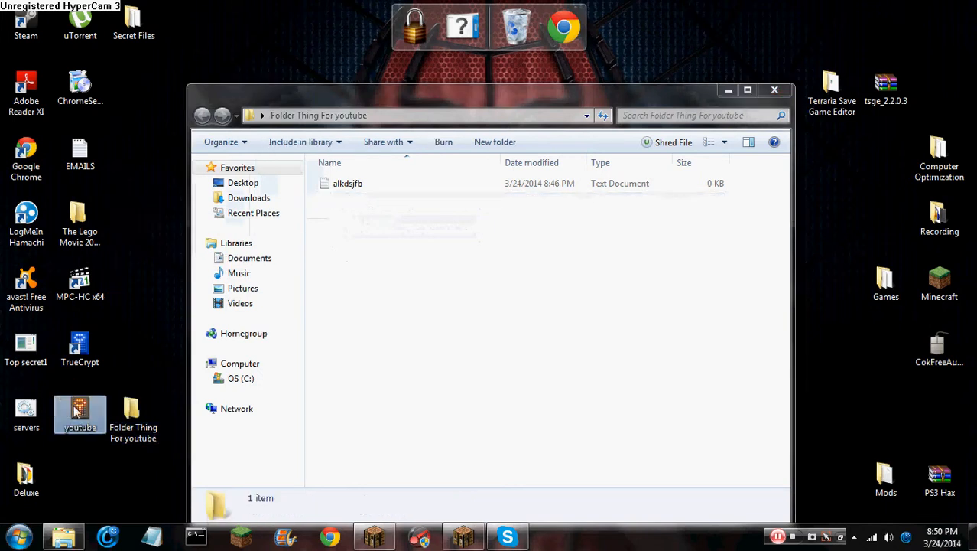
click(774, 90)
right_click(134, 416)
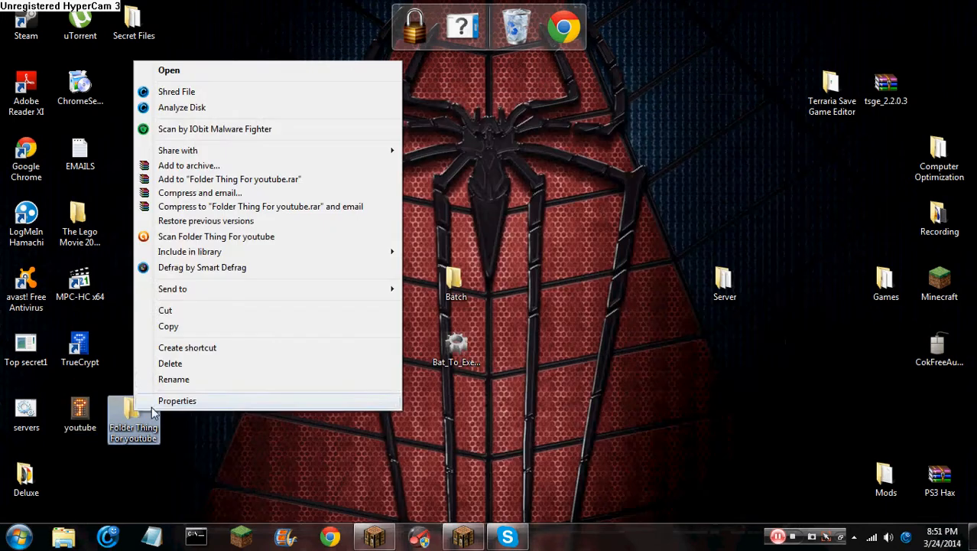
click(192, 364)
Confirm the folder deletion, then load the desktop youtube.tc in TrueCrypt with drive E: selected
click(559, 327)
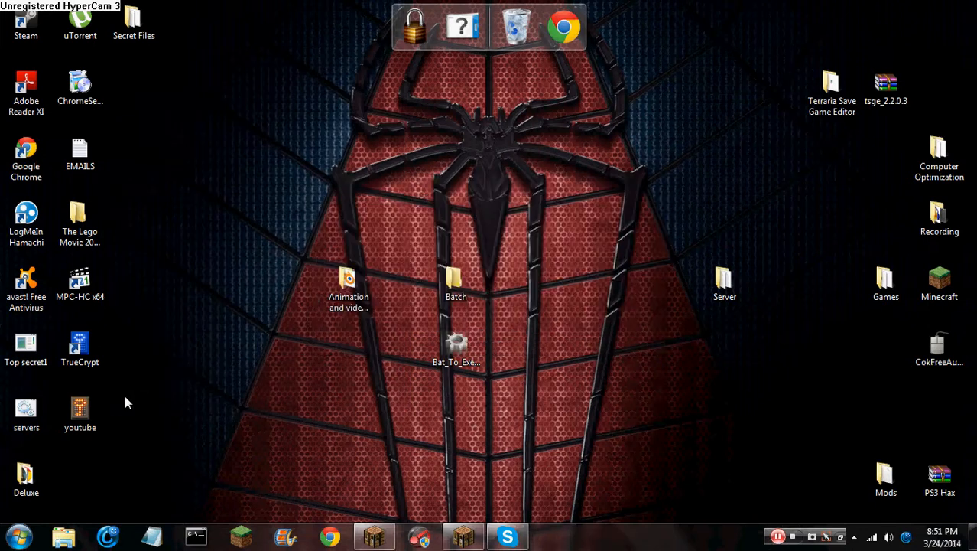
double_click(76, 417)
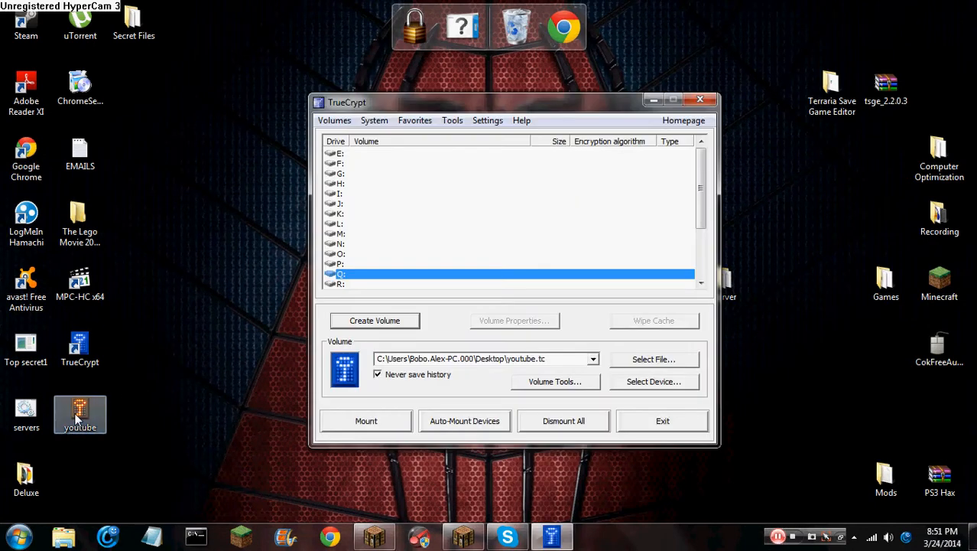
drag(405, 103, 332, 103)
click(520, 224)
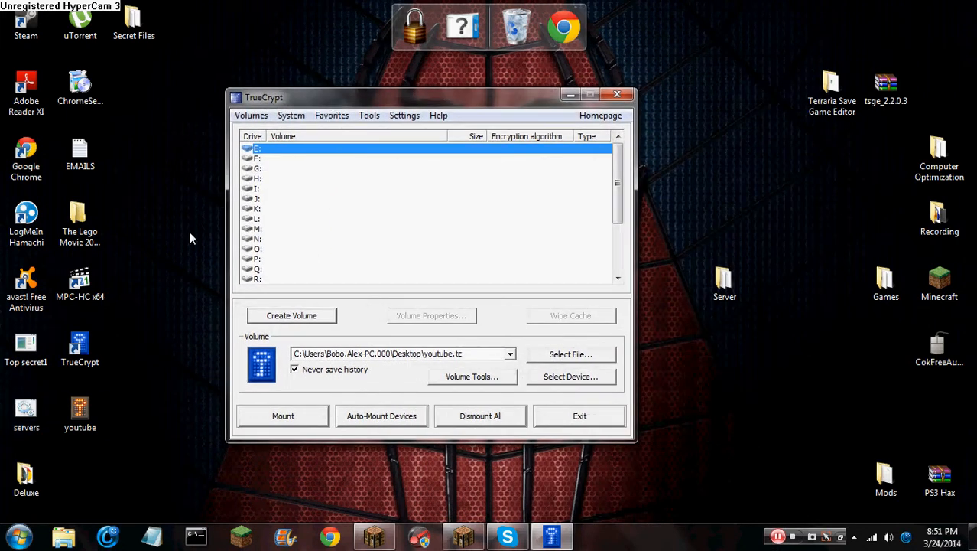
mouse_move(618, 170)
mouse_down()
mouse_move(610, 234)
mouse_move(615, 170)
mouse_up()
Mount youtube.tc on E: by entering its password, with no keyfiles used
click(290, 424)
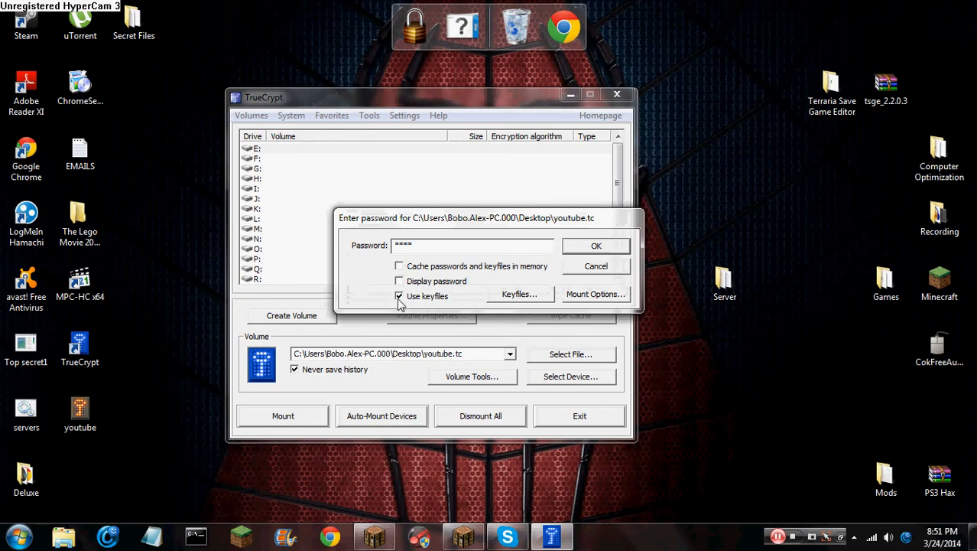
click(522, 296)
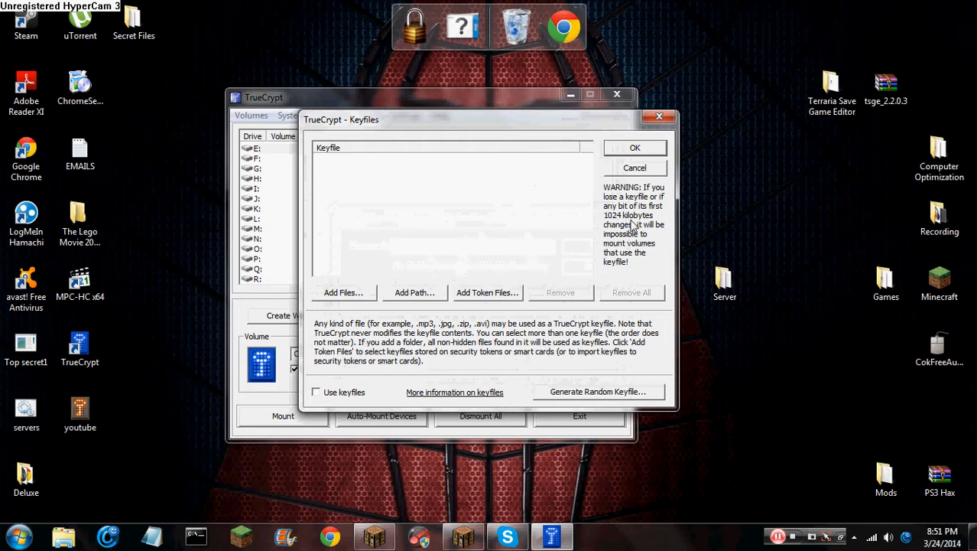
click(658, 118)
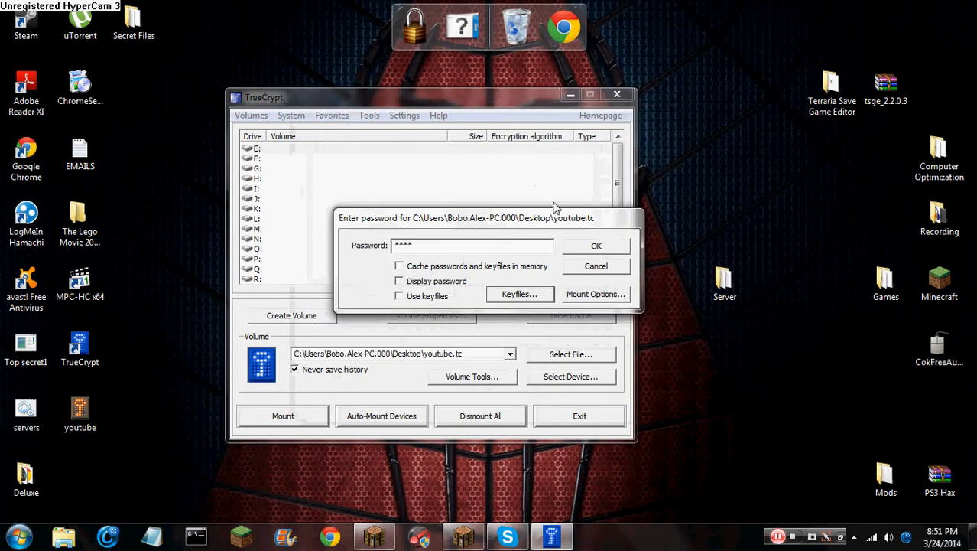
click(399, 266)
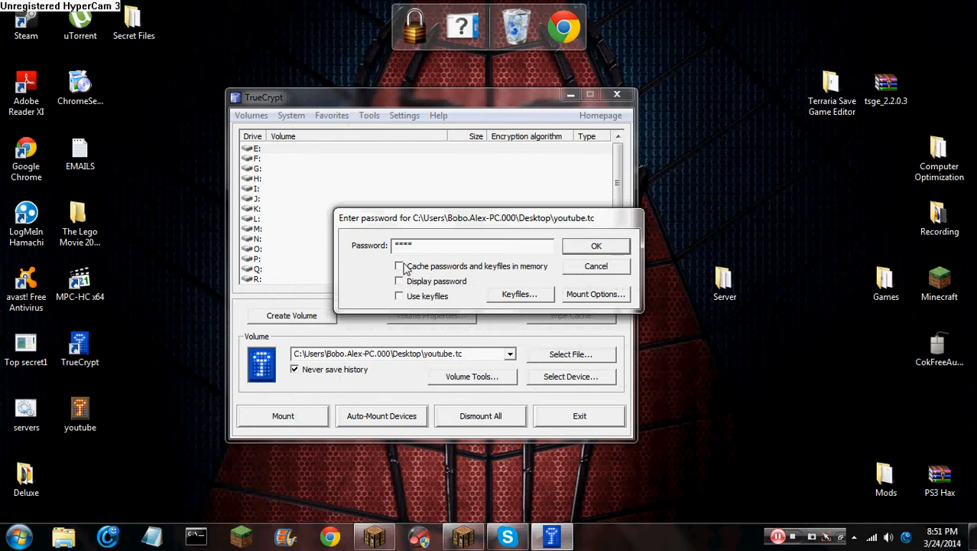
click(595, 248)
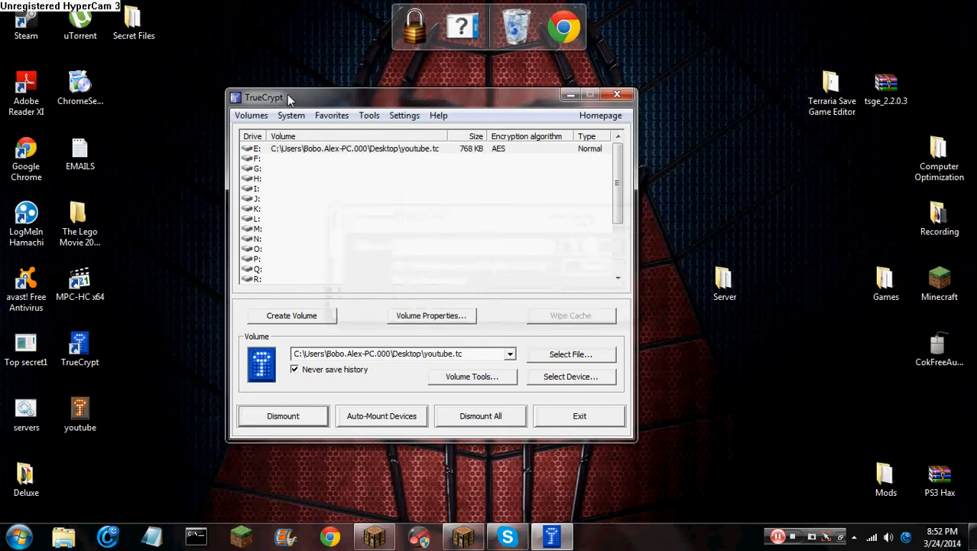
Open the mounted E: drive to check it, then close it and TrueCrypt
drag(287, 94, 313, 78)
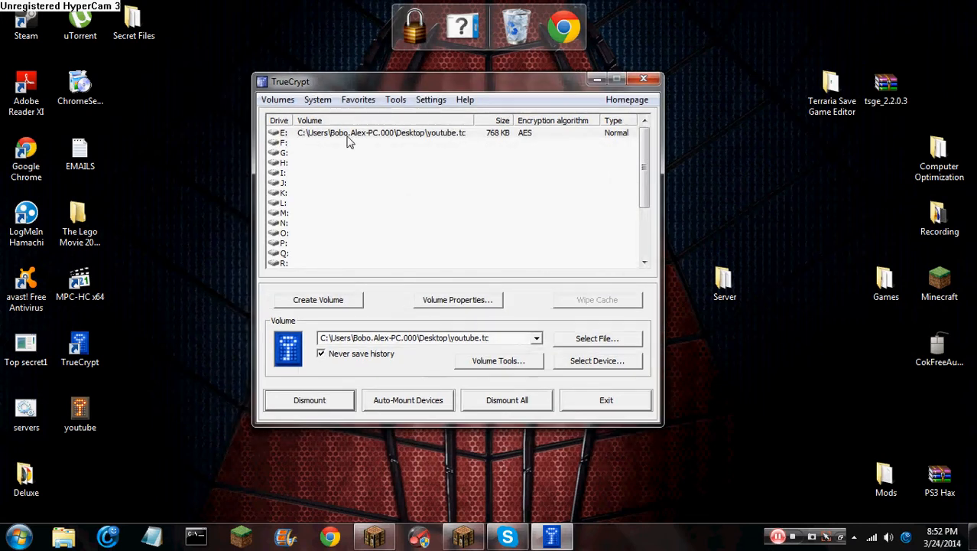
double_click(433, 134)
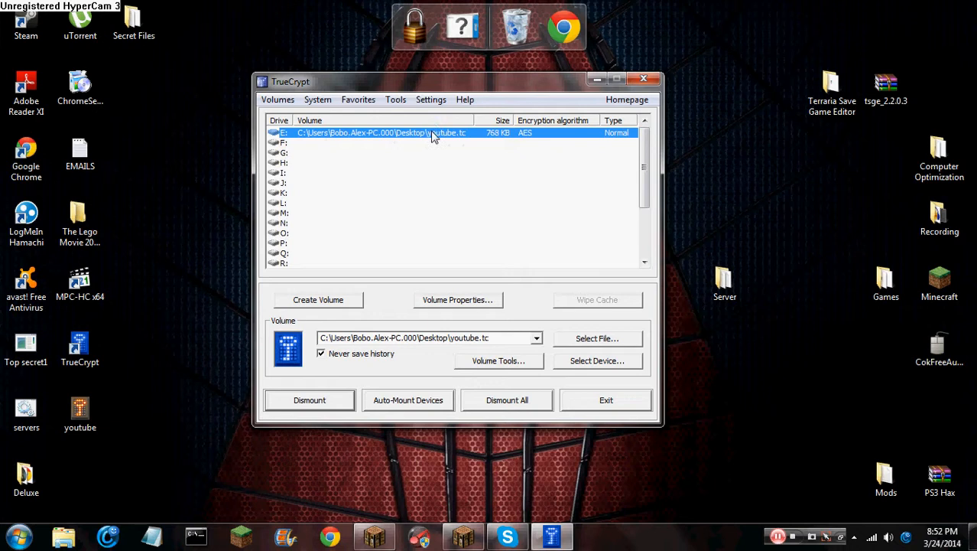
drag(428, 90, 432, 69)
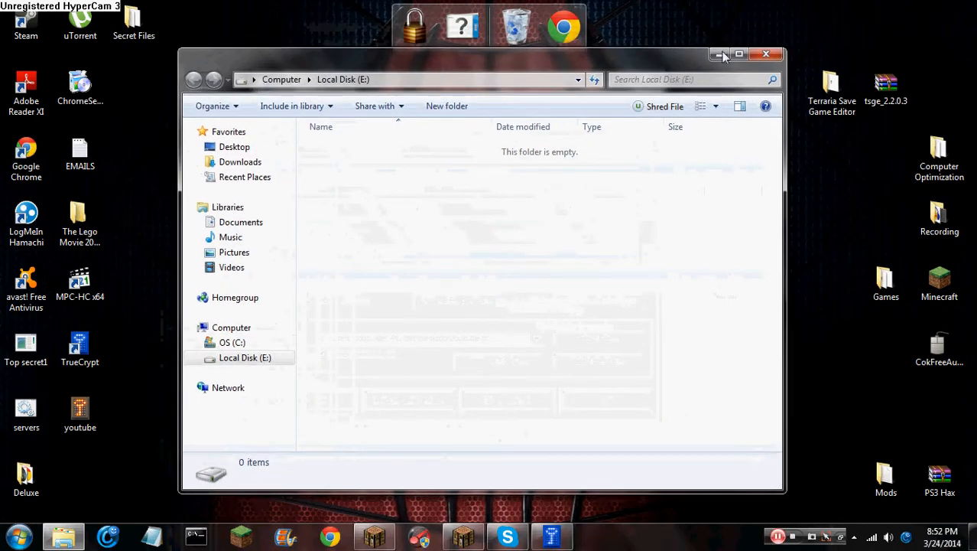
click(766, 56)
click(653, 80)
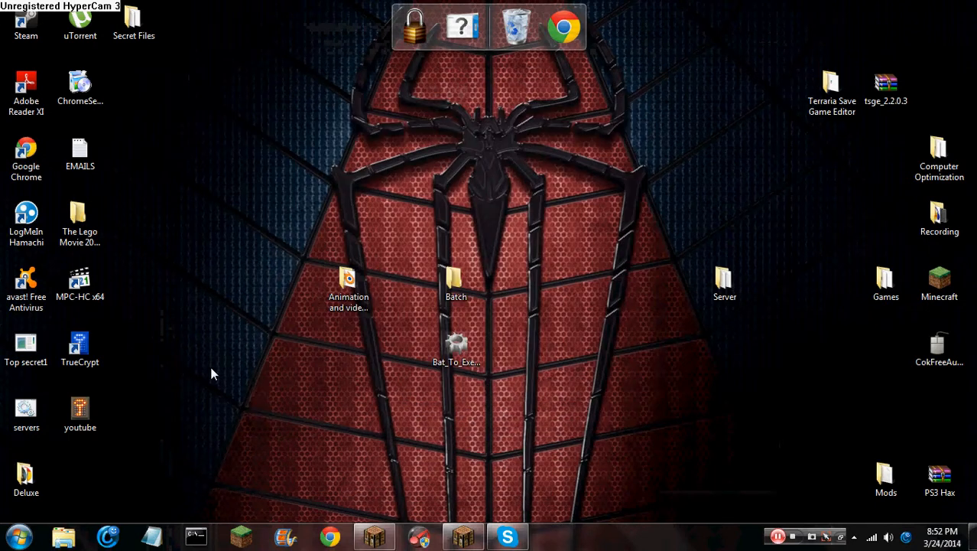
Reopen youtube in TrueCrypt, view E: again, dismount it and close TrueCrypt
double_click(86, 422)
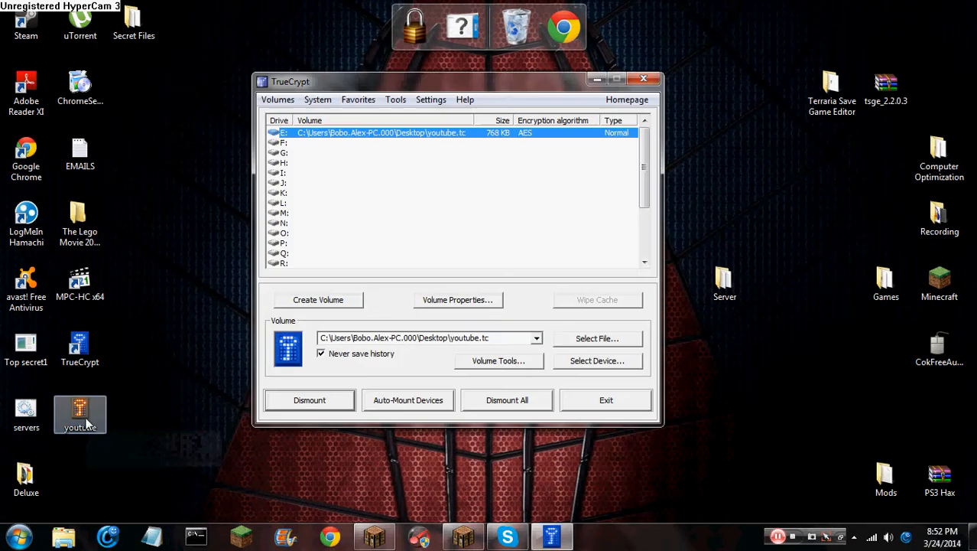
double_click(425, 135)
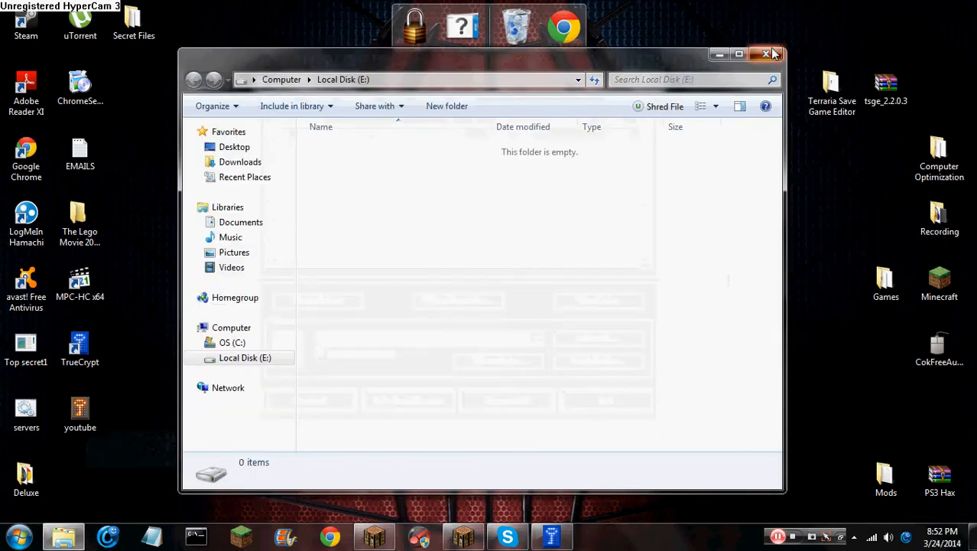
click(766, 54)
click(310, 405)
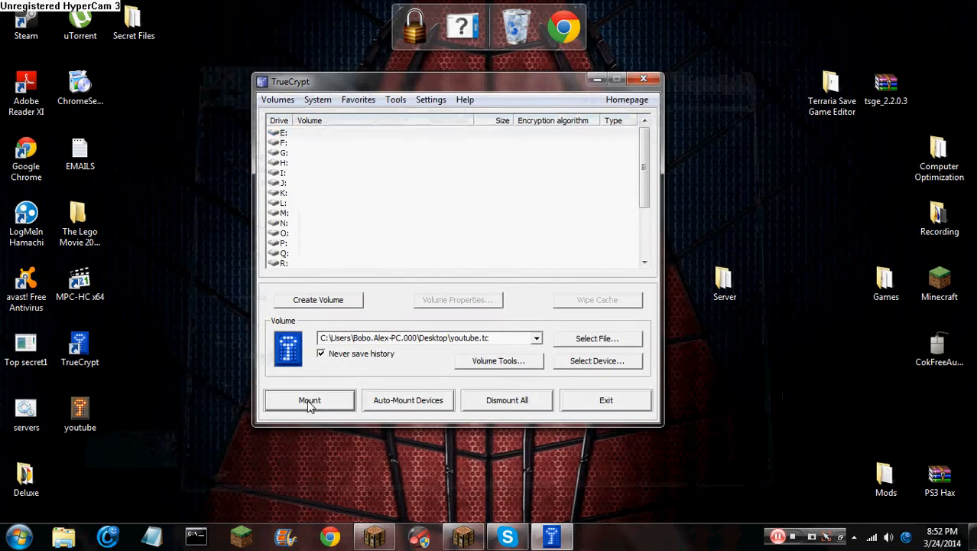
click(644, 79)
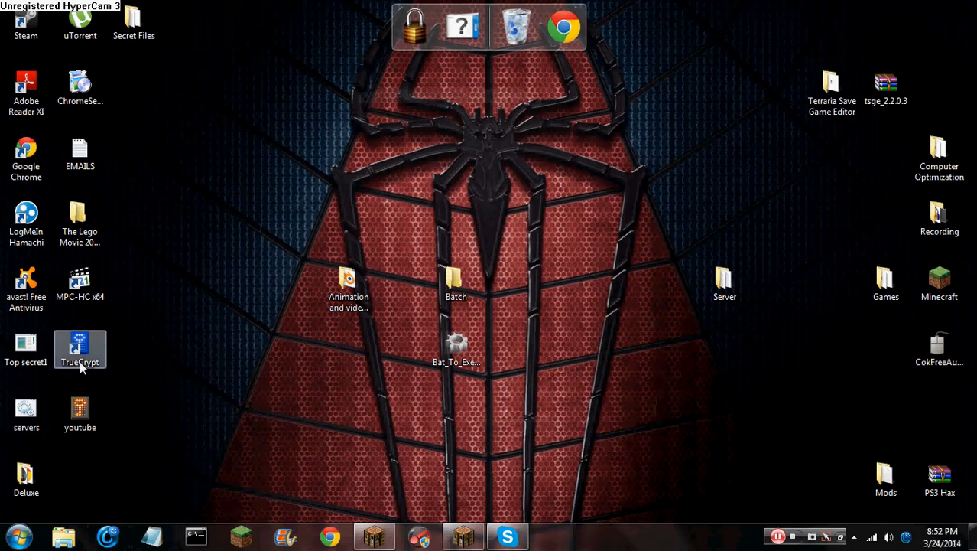
Move the Tester volume out of Secret Files onto the desktop
drag(140, 351, 21, 320)
click(135, 389)
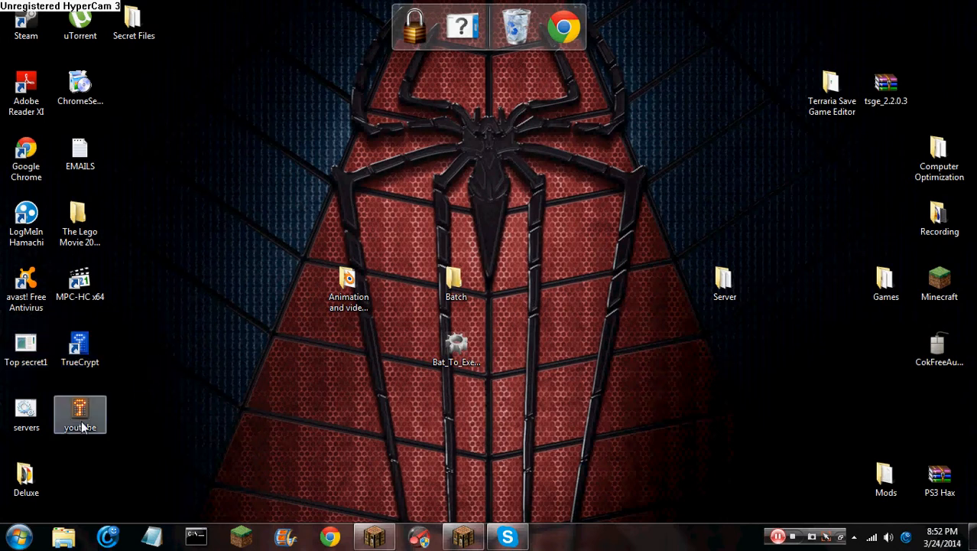
double_click(146, 28)
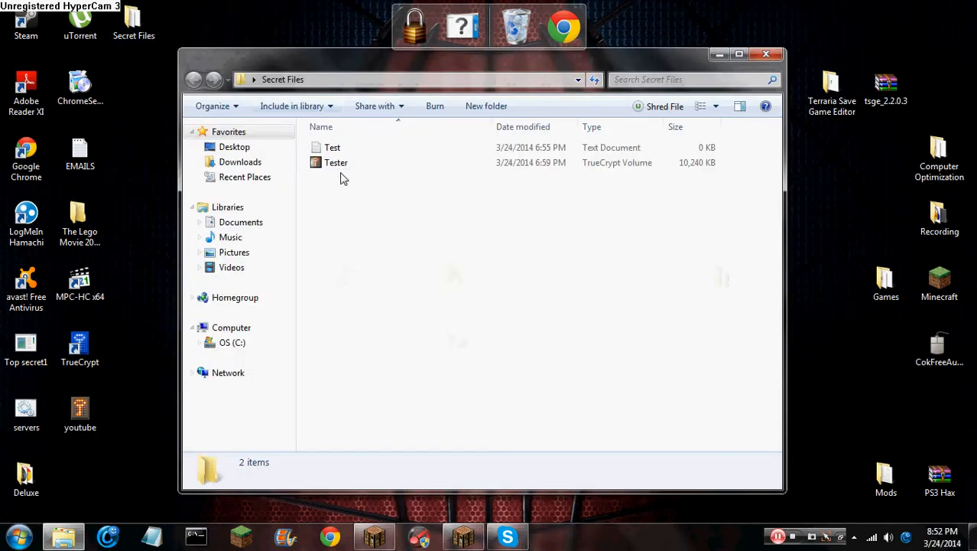
drag(336, 163, 136, 96)
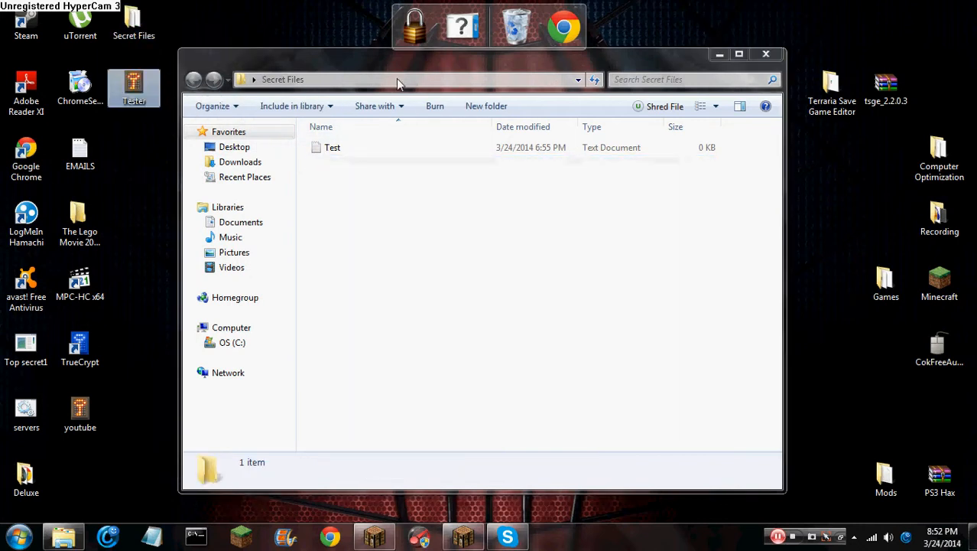
click(765, 54)
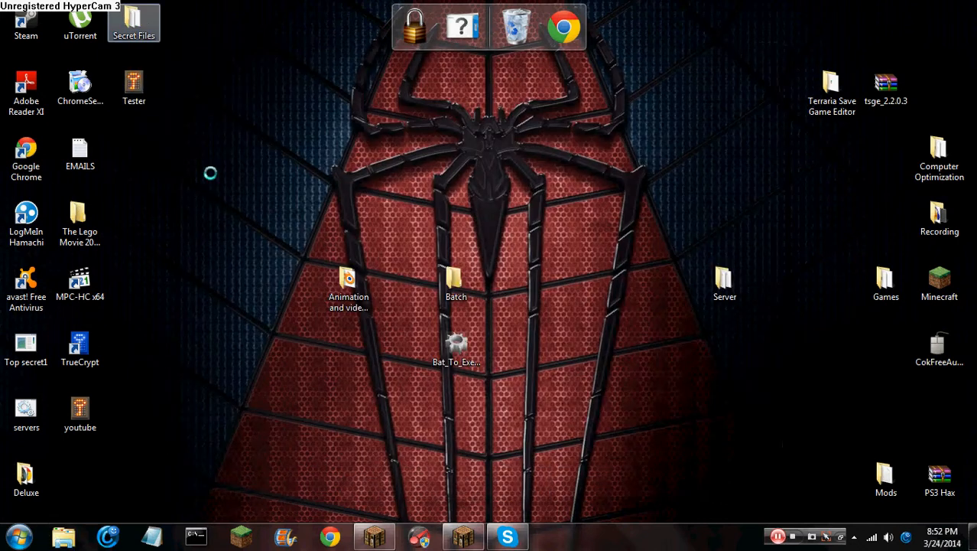
Delete the Secret Files folder and place Tester in the bottom-left desktop spot
right_click(142, 18)
click(181, 319)
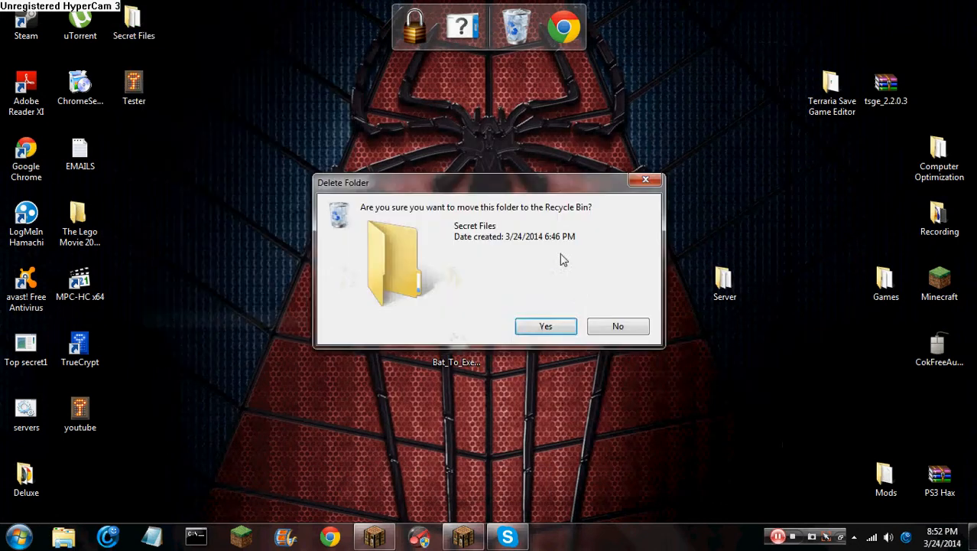
click(543, 326)
drag(134, 88, 81, 496)
right_click(80, 419)
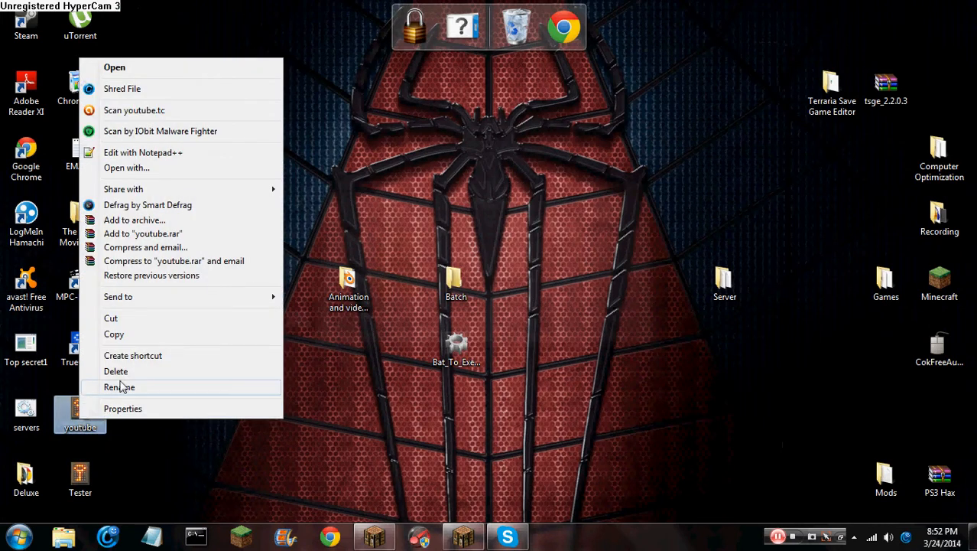
Remount youtube.tc as drive E: with its password
click(122, 408)
double_click(86, 411)
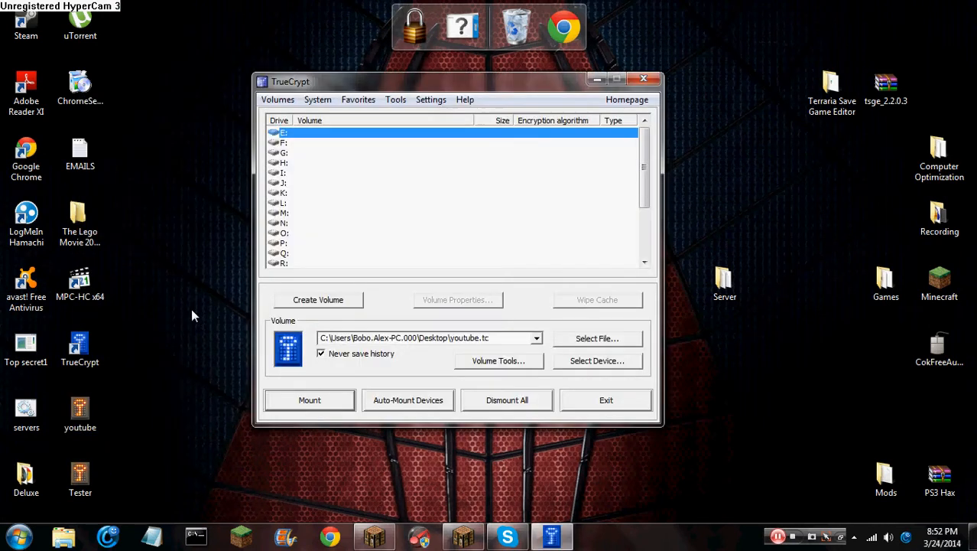
click(307, 400)
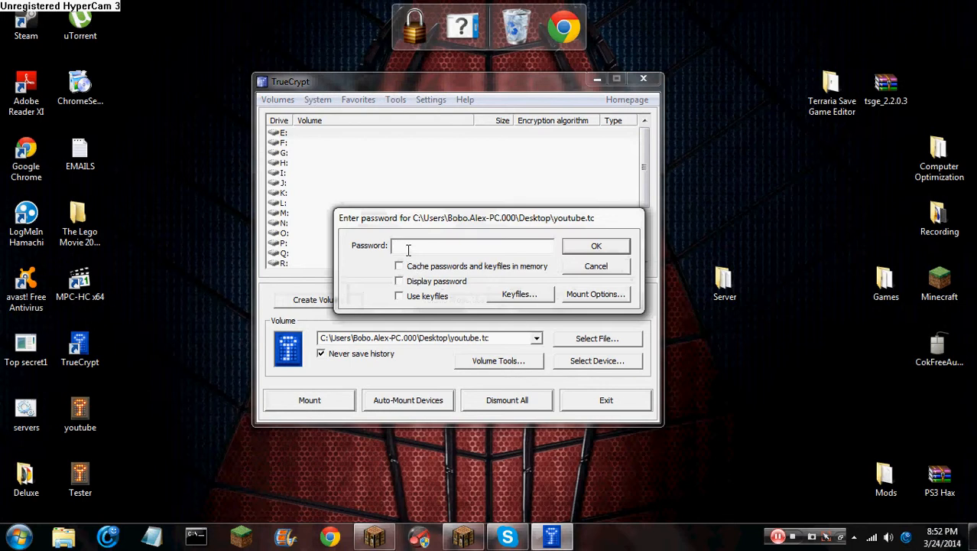
text(*****)
click(577, 246)
Paste the Minecraft application into drive E: and close the drive window
double_click(370, 135)
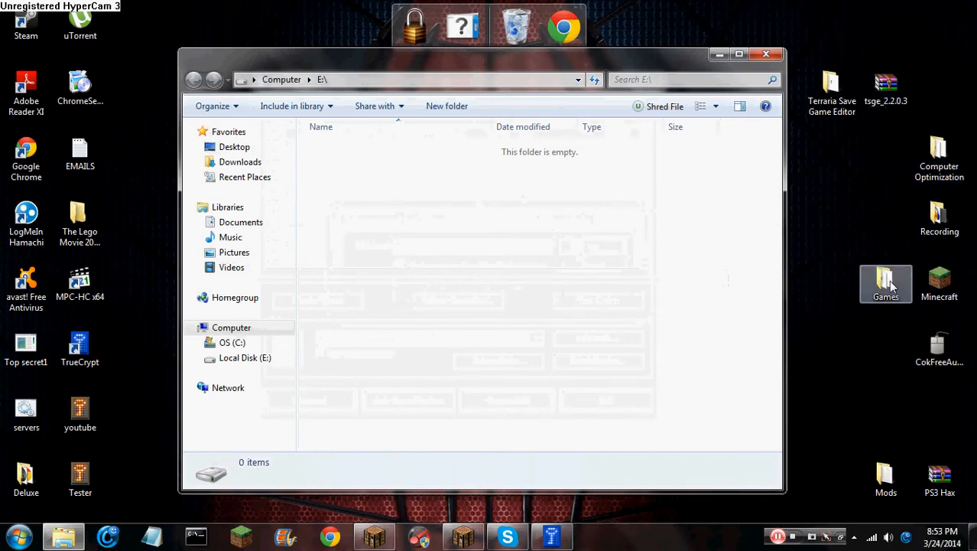
key(ctrl+v)
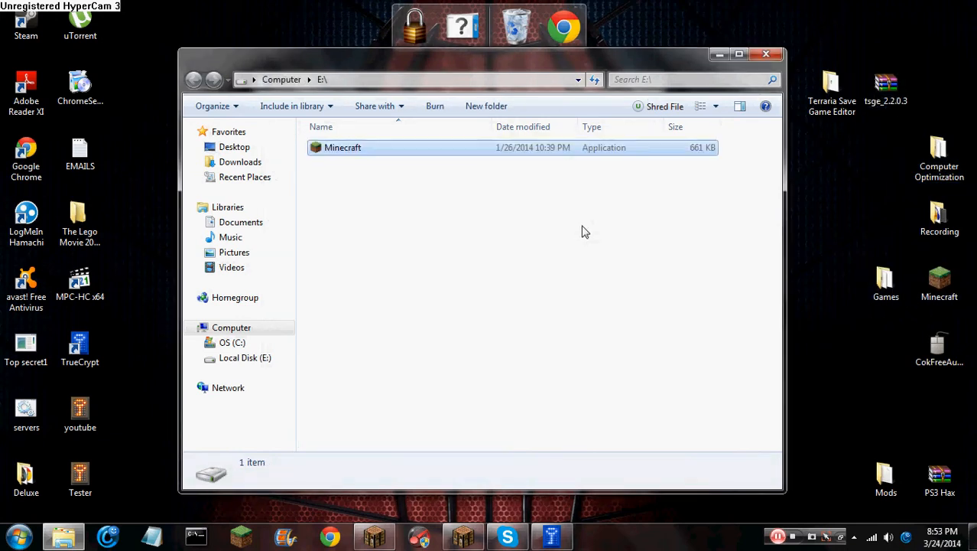
click(766, 55)
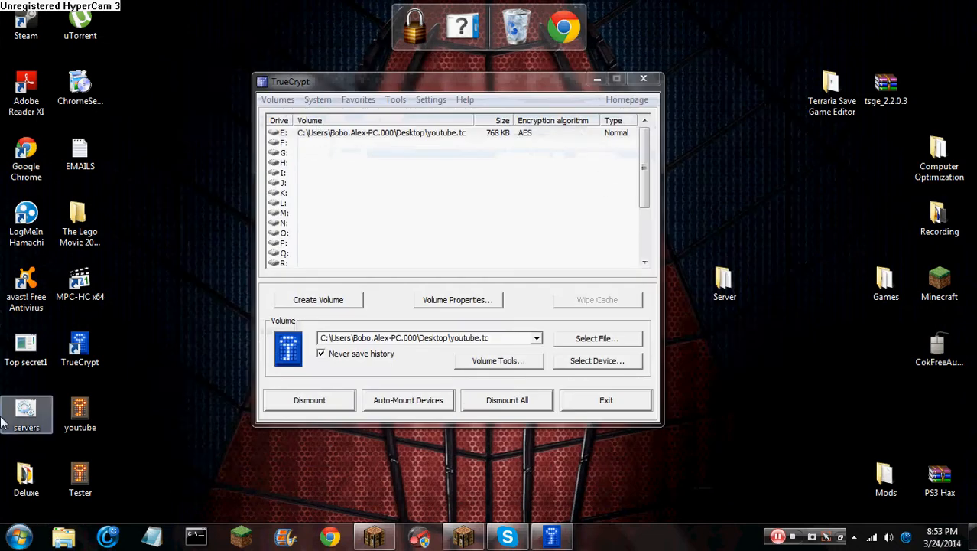
Try deleting the youtube file, backing out at the file-in-use error
click(76, 413)
right_click(76, 416)
click(252, 366)
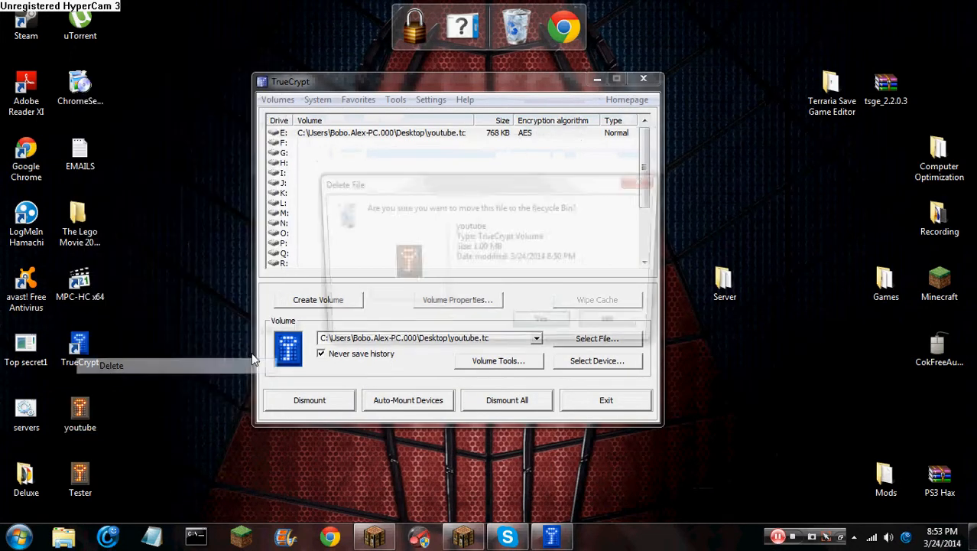
click(546, 328)
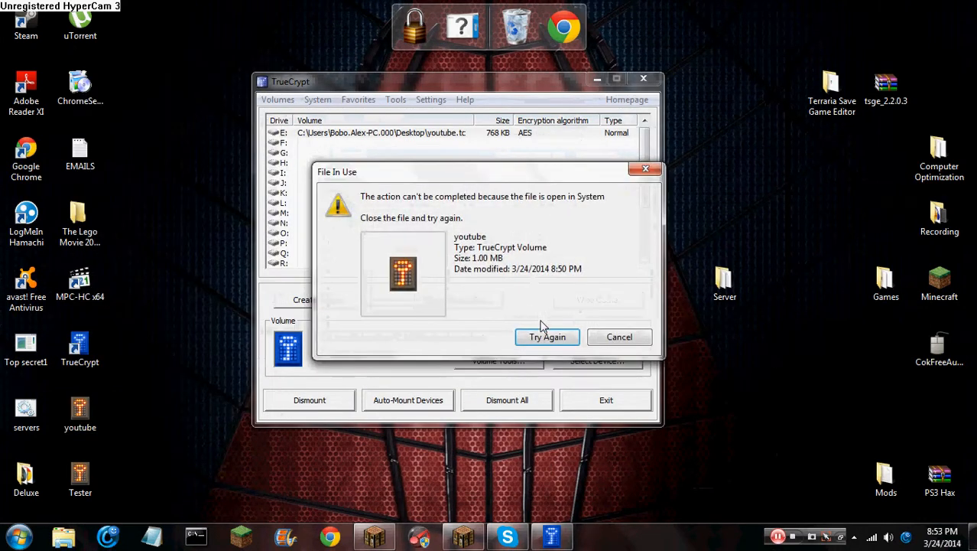
click(614, 342)
Dismount E:, exit TrueCrypt, and delete the youtube container file
right_click(418, 136)
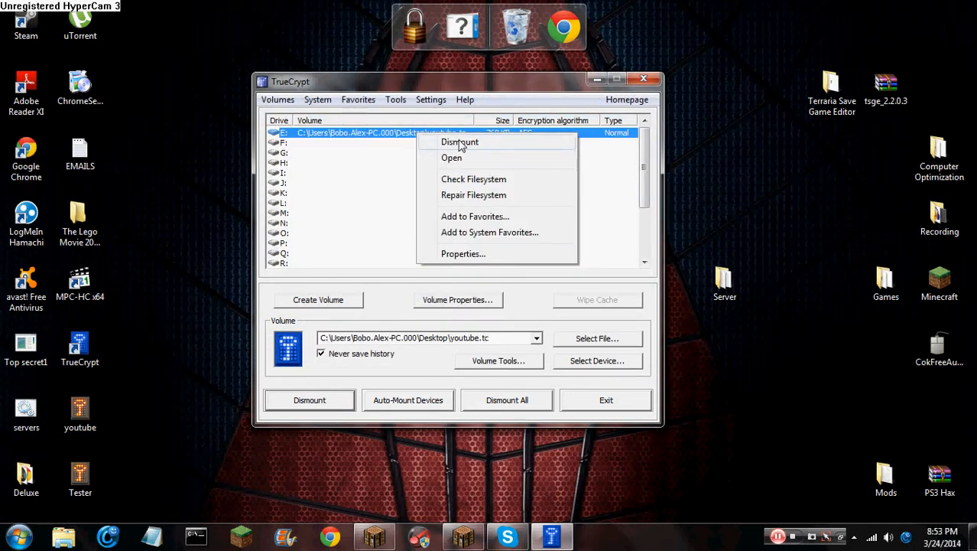
click(460, 143)
click(644, 79)
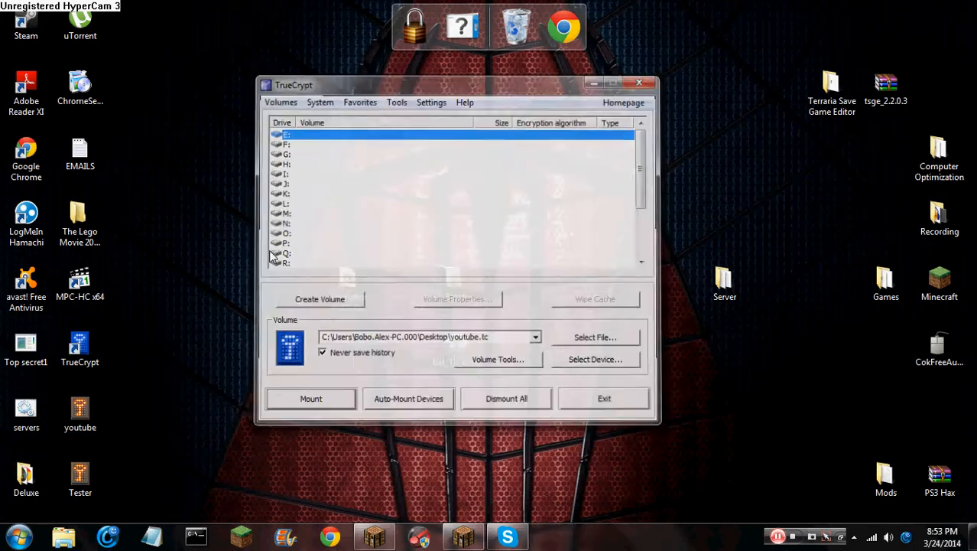
right_click(77, 413)
click(121, 364)
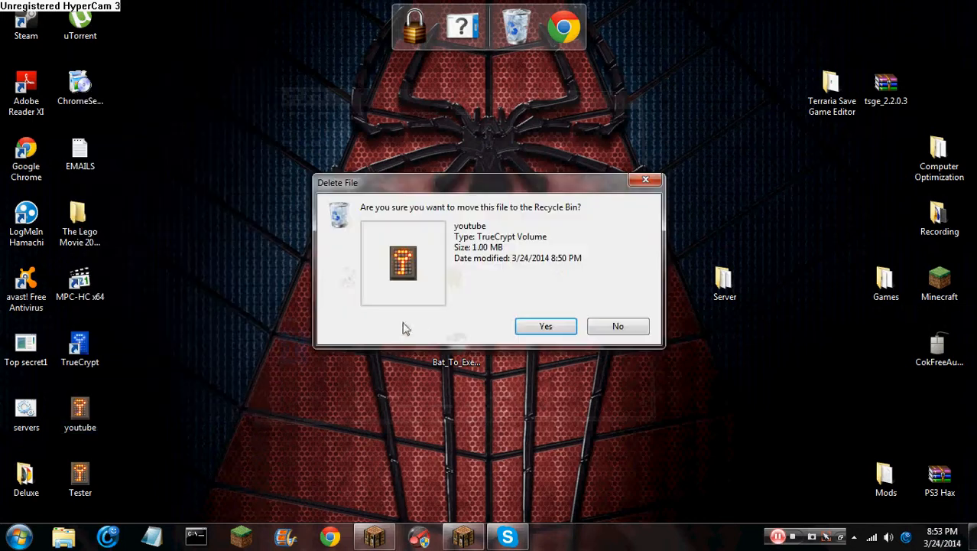
click(535, 327)
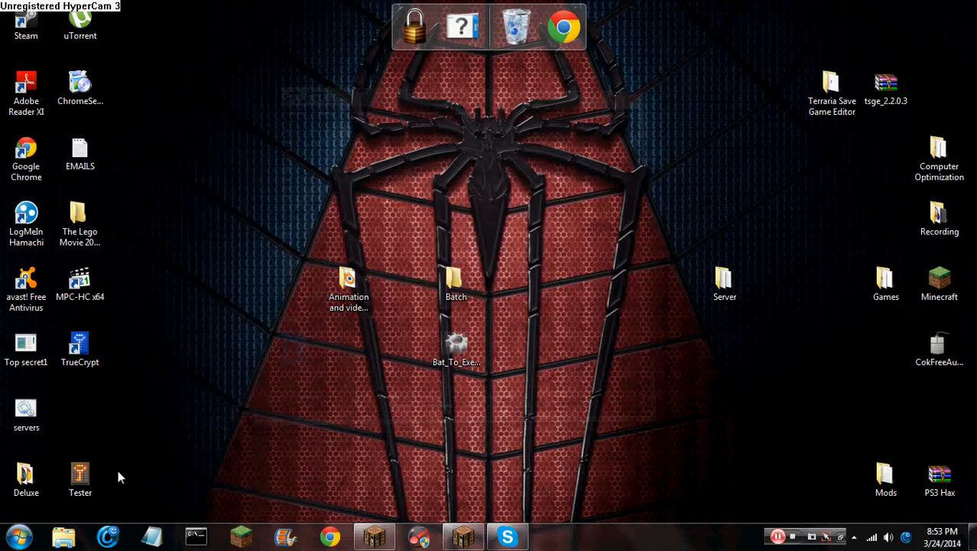
Drag the Tester icon up into the slot the youtube file vacated
drag(90, 472, 93, 409)
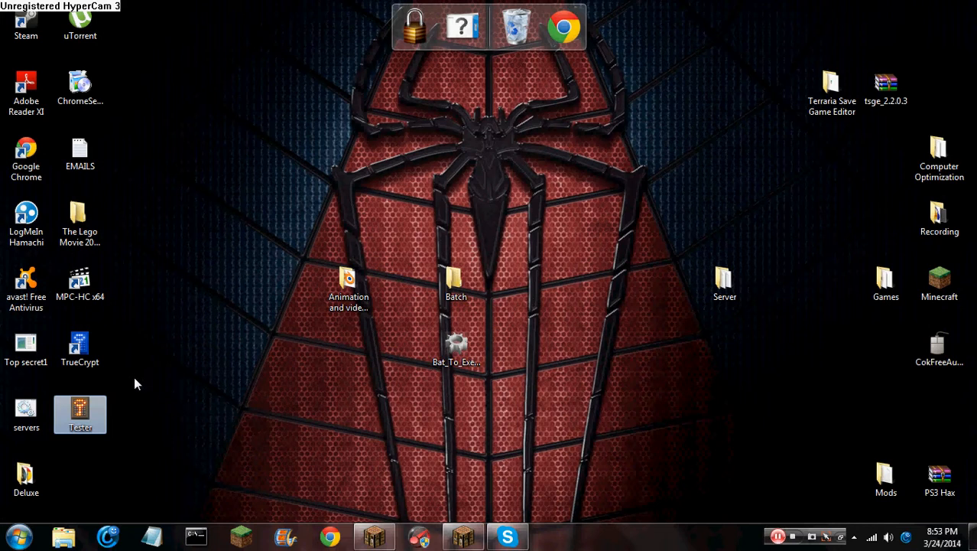
click(796, 539)
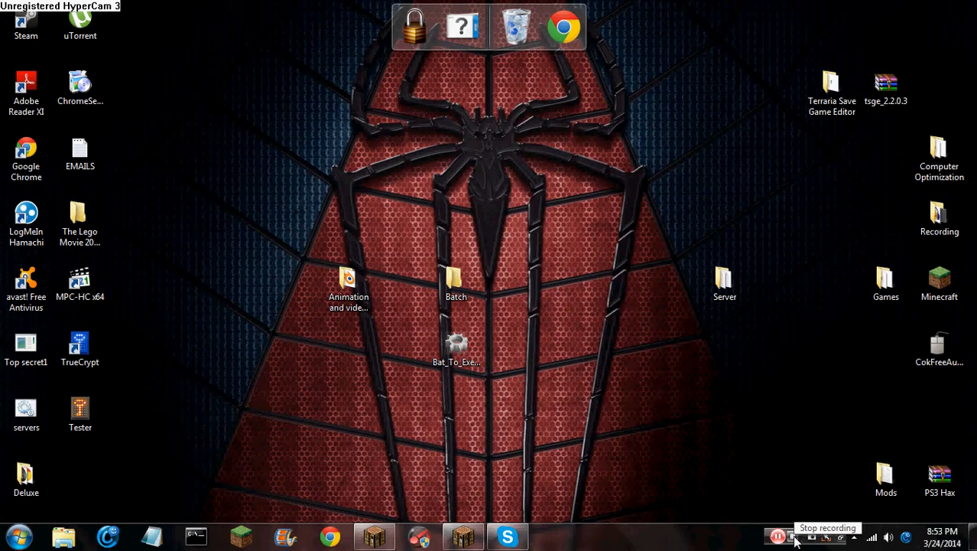